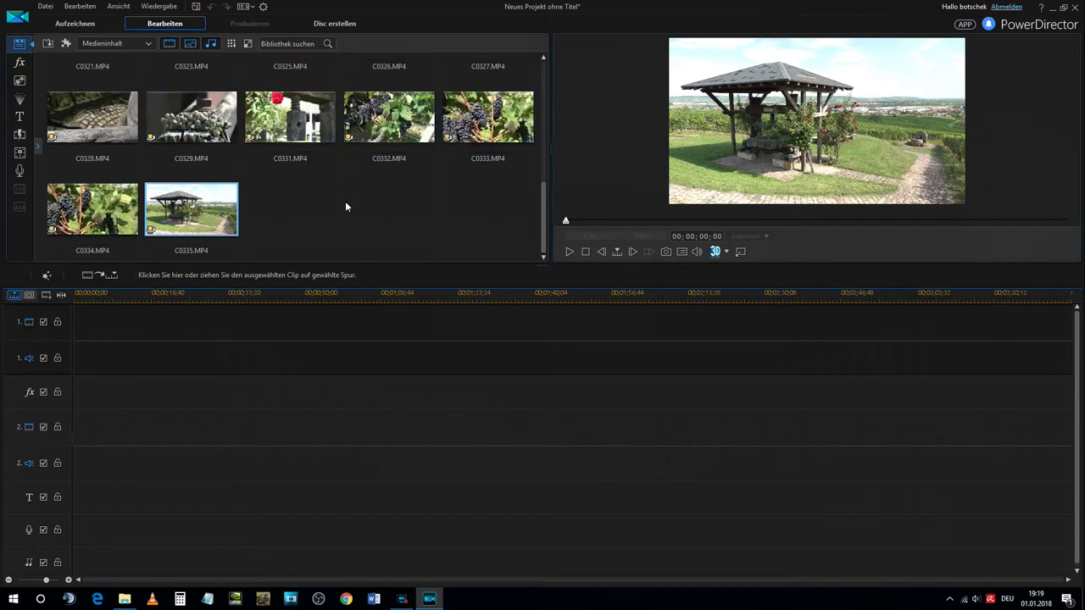
# - Place clips C0299.MP4, C0300.MP4 and C0301.MP4 one after another on track 1, and enlarge the track height
pyautogui.scroll(5, 343, 202)
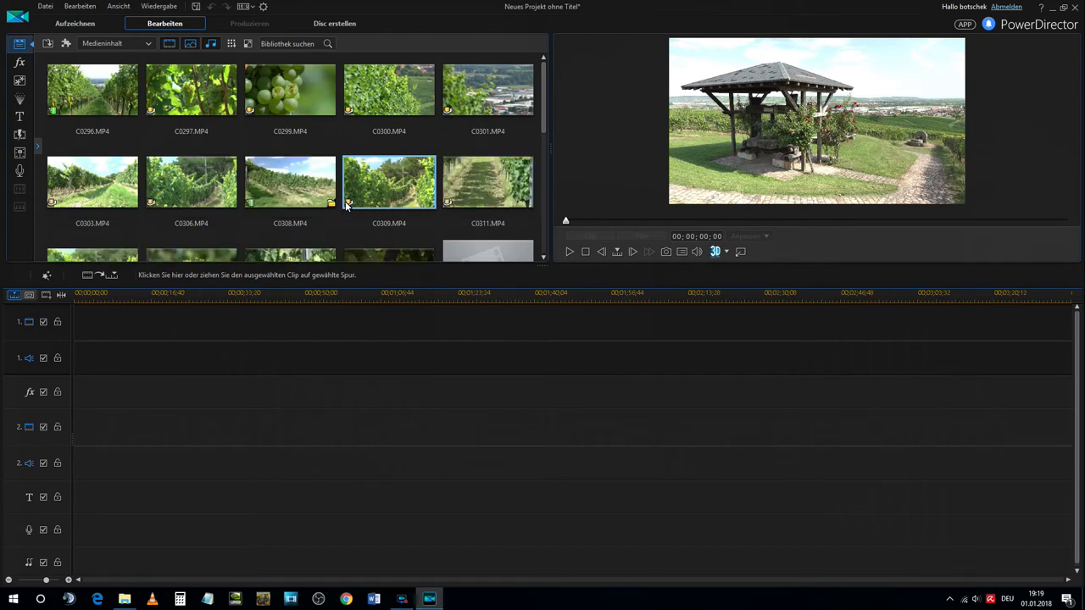
pyautogui.click(290, 90)
pyautogui.moveTo(221, 316); pyautogui.dragTo(161, 341)
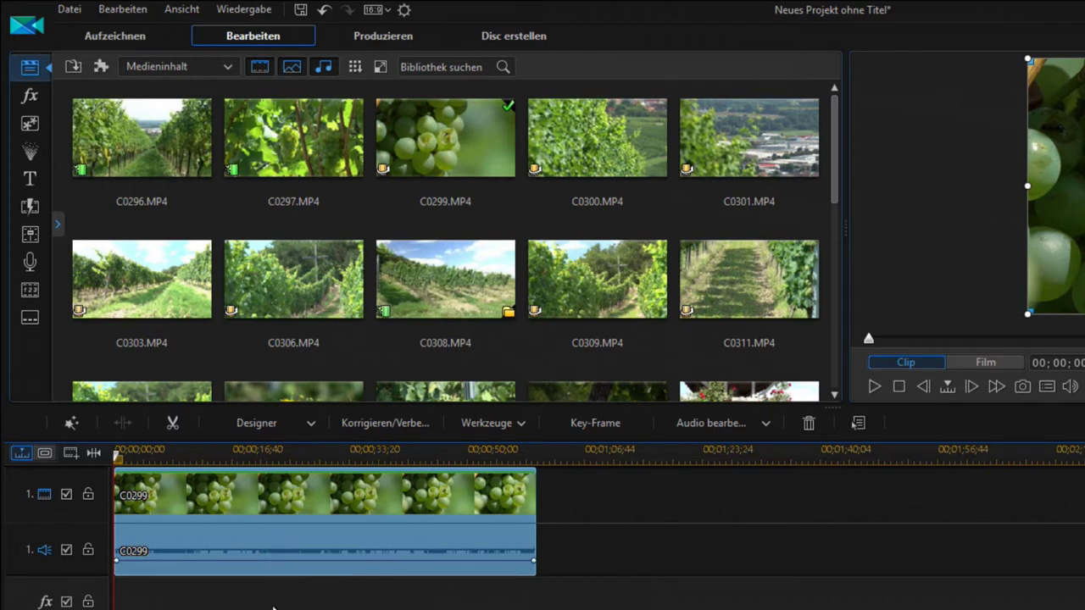
pyautogui.moveTo(75, 519); pyautogui.dragTo(75, 559)
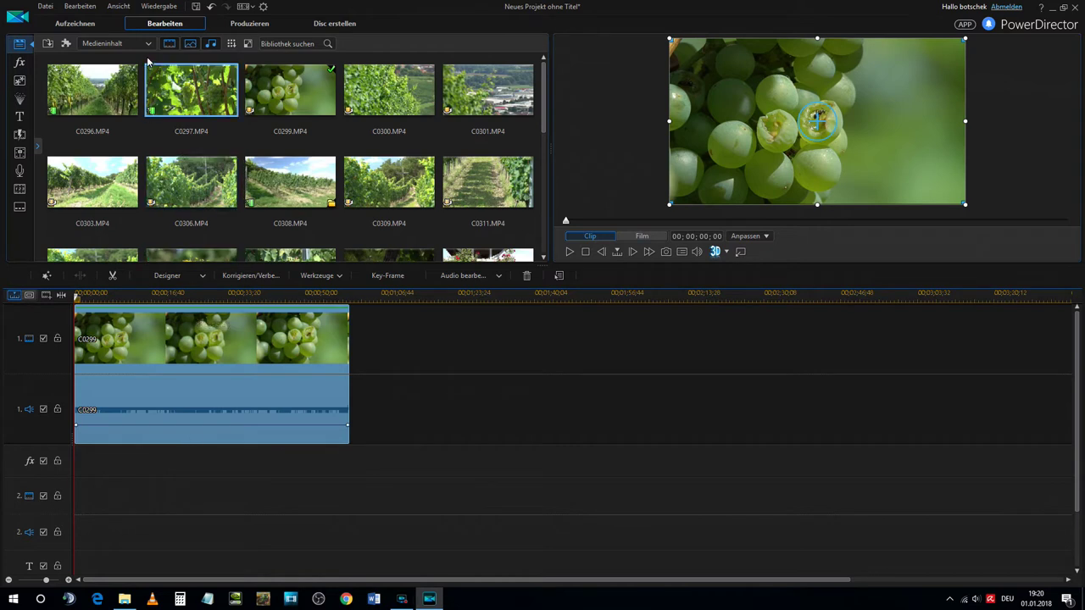
pyautogui.moveTo(415, 90); pyautogui.dragTo(352, 363)
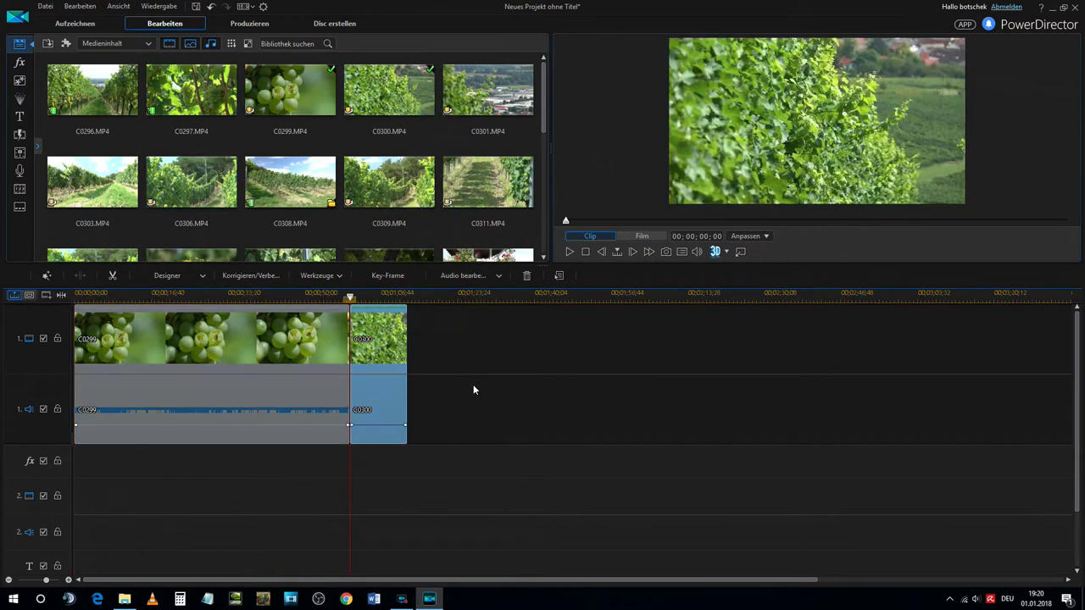
pyautogui.moveTo(471, 99); pyautogui.dragTo(411, 364)
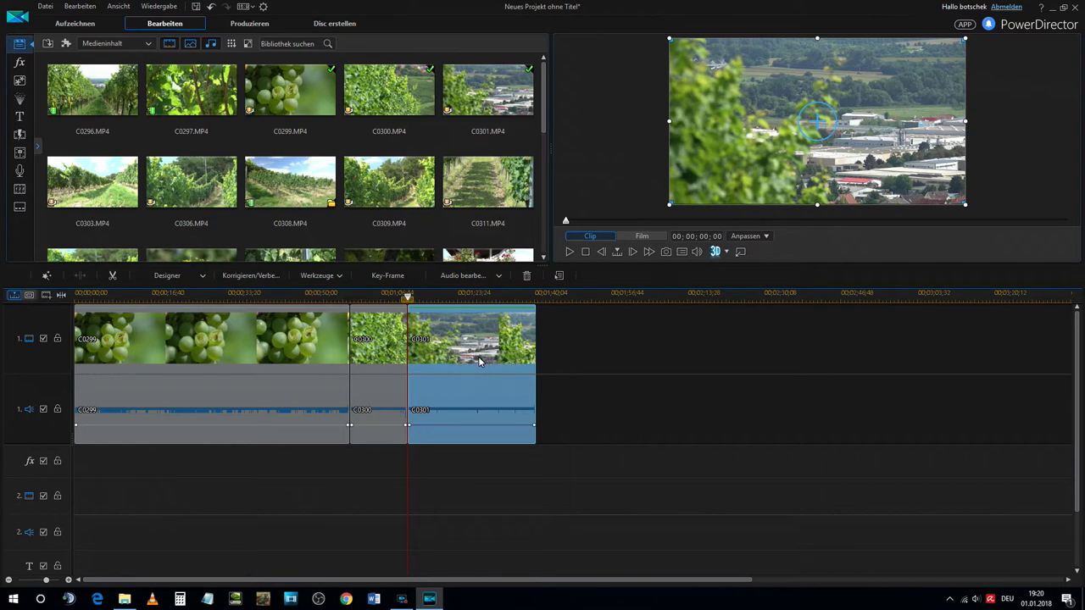
# - Review the confirmation, DirectorZone and editing pages of the preferences
pyautogui.click(266, 9)
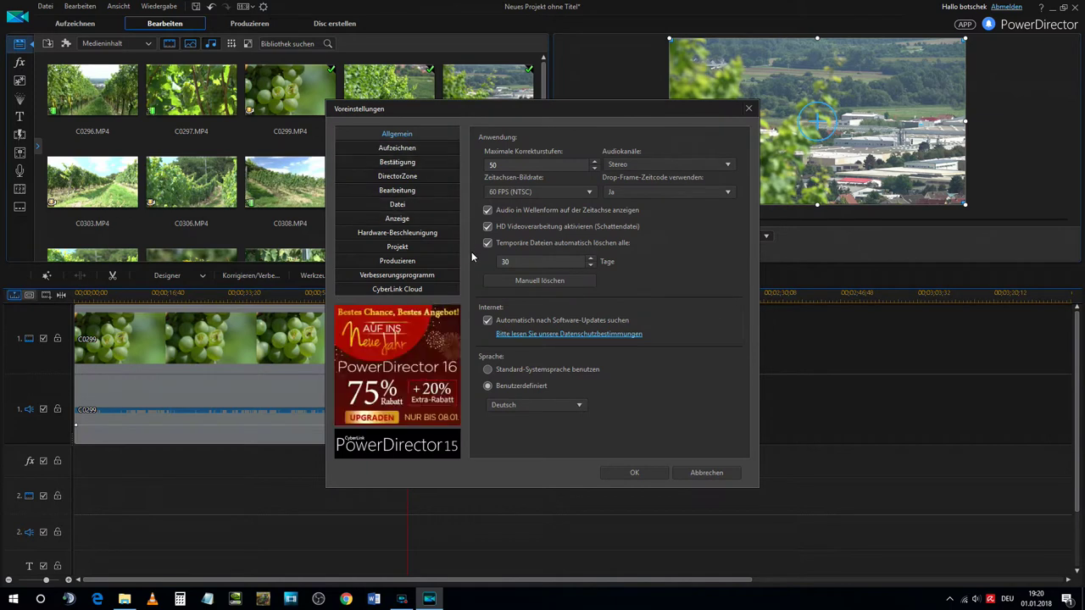
pyautogui.click(406, 161)
pyautogui.click(412, 176)
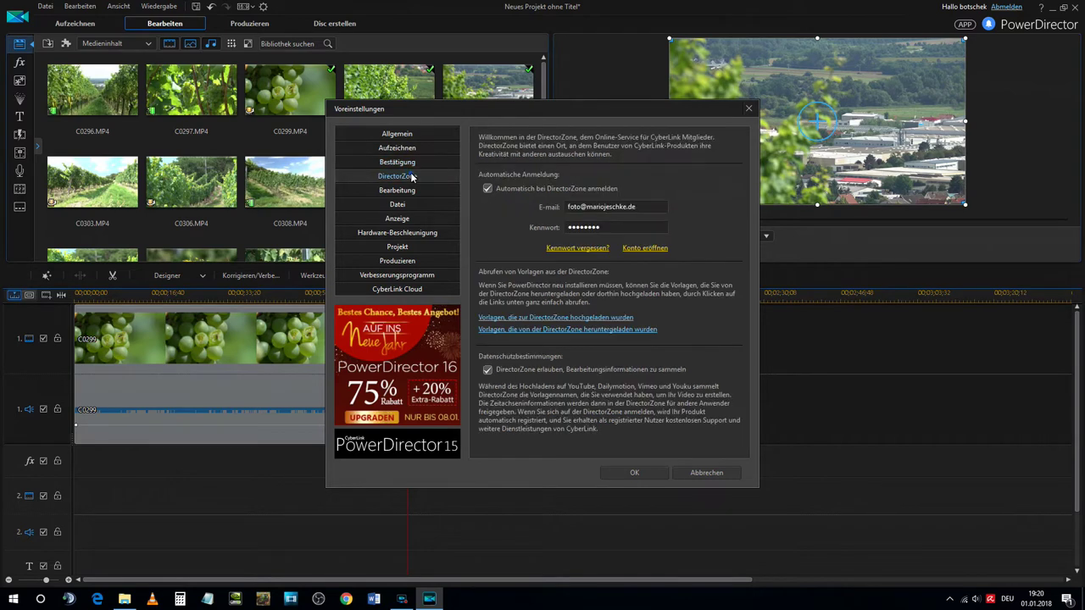
pyautogui.click(413, 193)
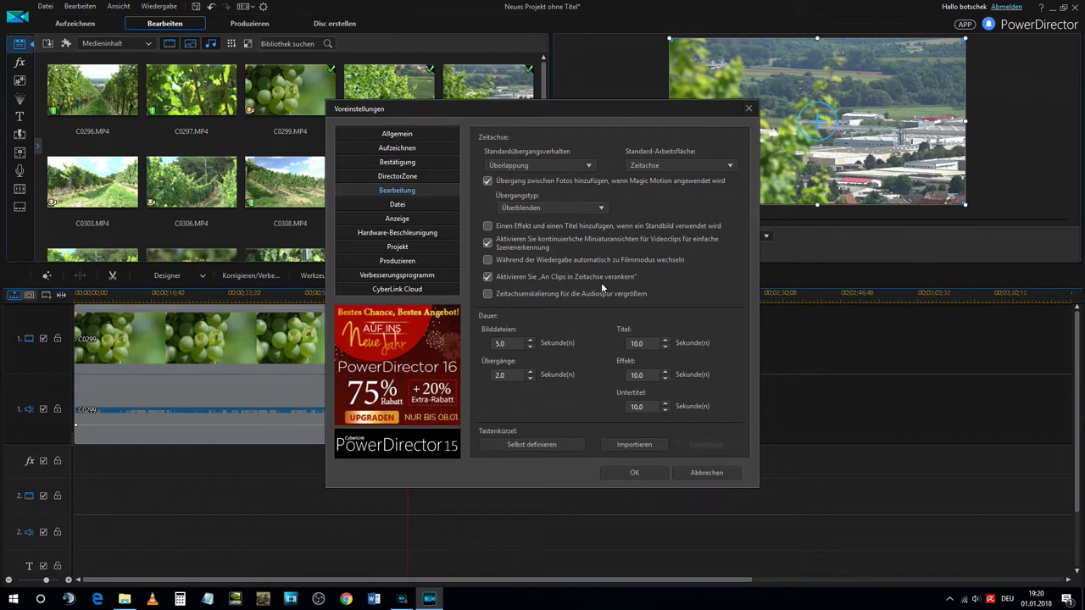
pyautogui.click(634, 472)
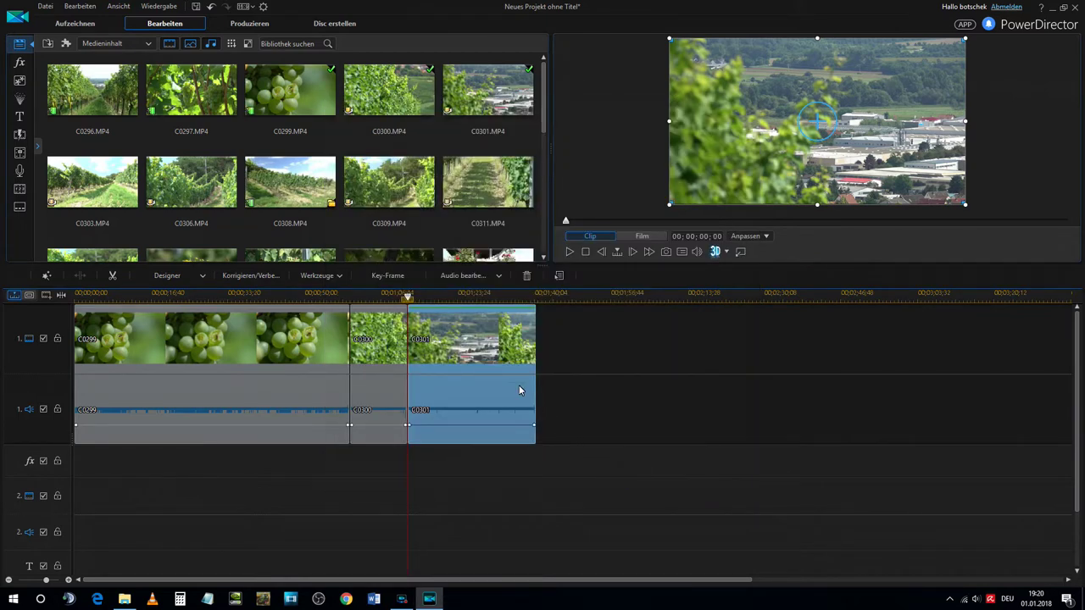
# - Deselect the clip and reduce the height of track 1 in the timeline
pyautogui.click(624, 372)
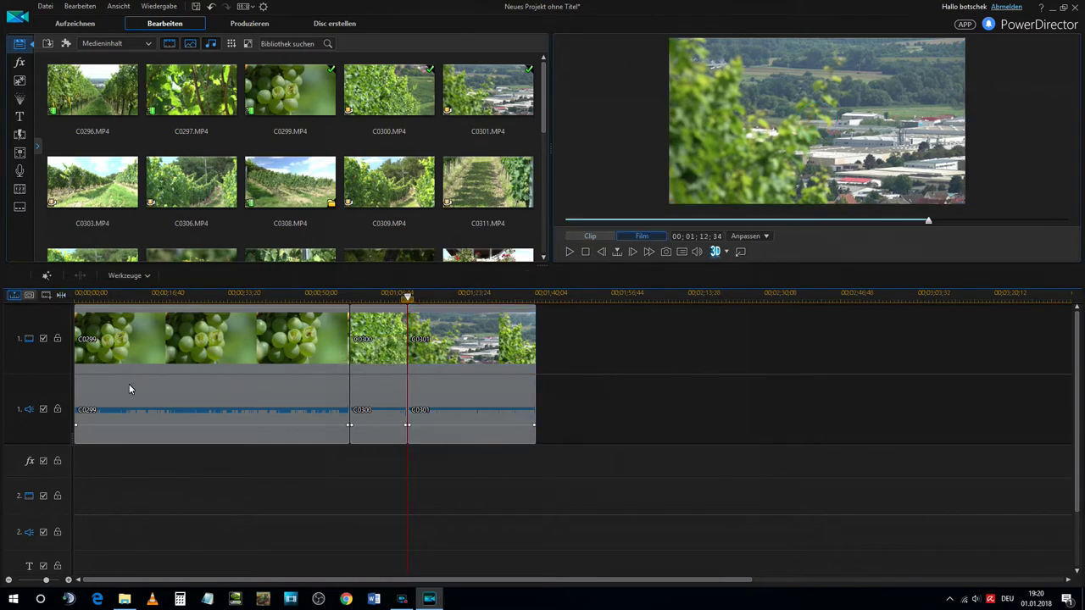
pyautogui.moveTo(36, 443); pyautogui.dragTo(48, 339)
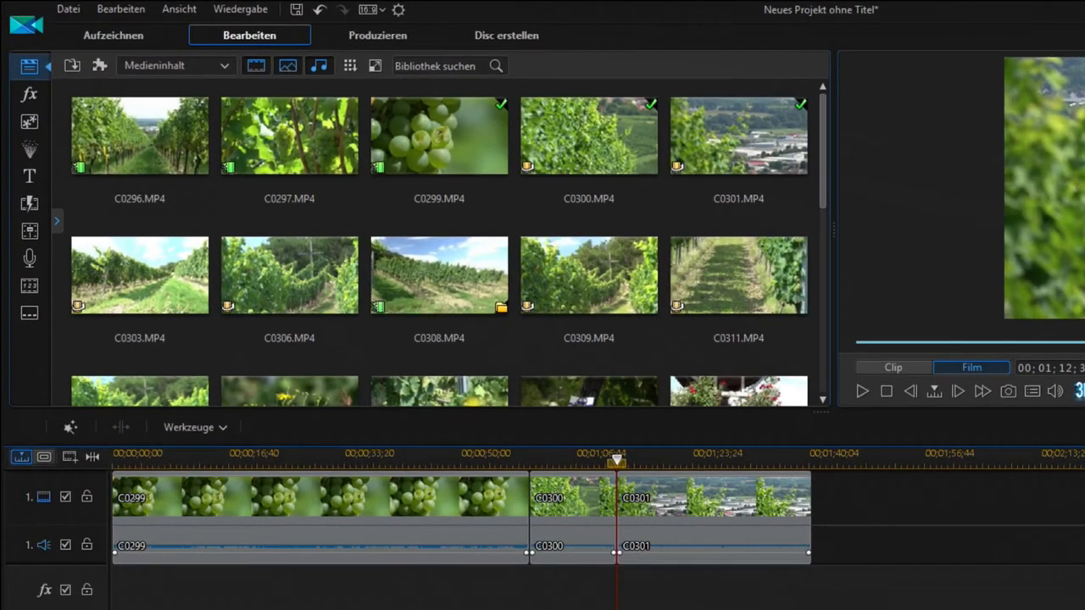
# - Try the Abfluss effect on the effect track at 00;00;11;26, and remove it again
pyautogui.click(32, 97)
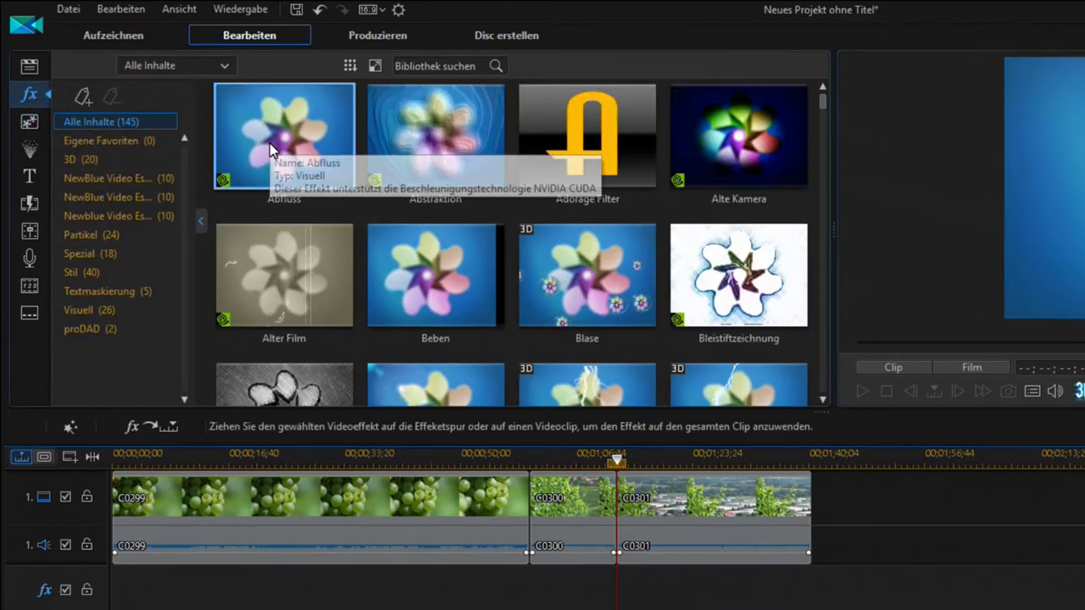
pyautogui.moveTo(281, 129); pyautogui.dragTo(153, 593)
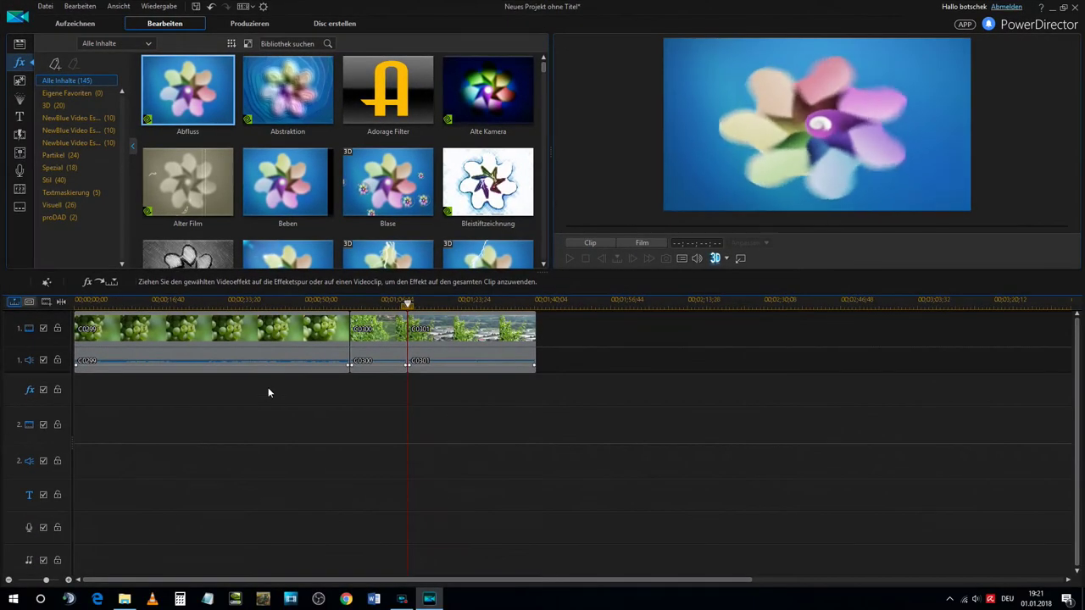
pyautogui.moveTo(193, 112); pyautogui.dragTo(144, 381)
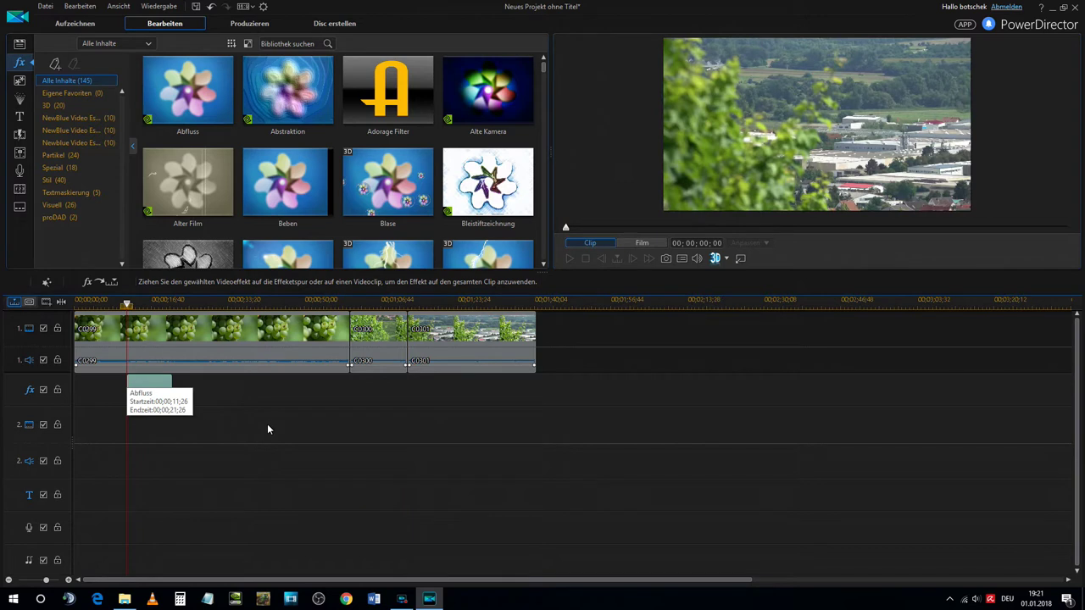
pyautogui.click(158, 383)
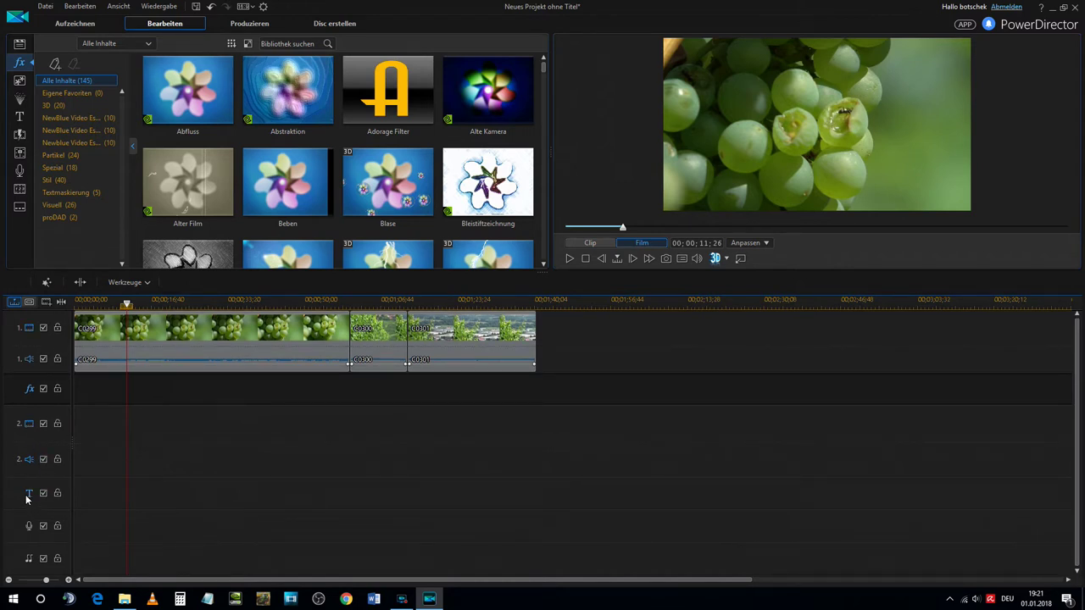
pyautogui.click(20, 119)
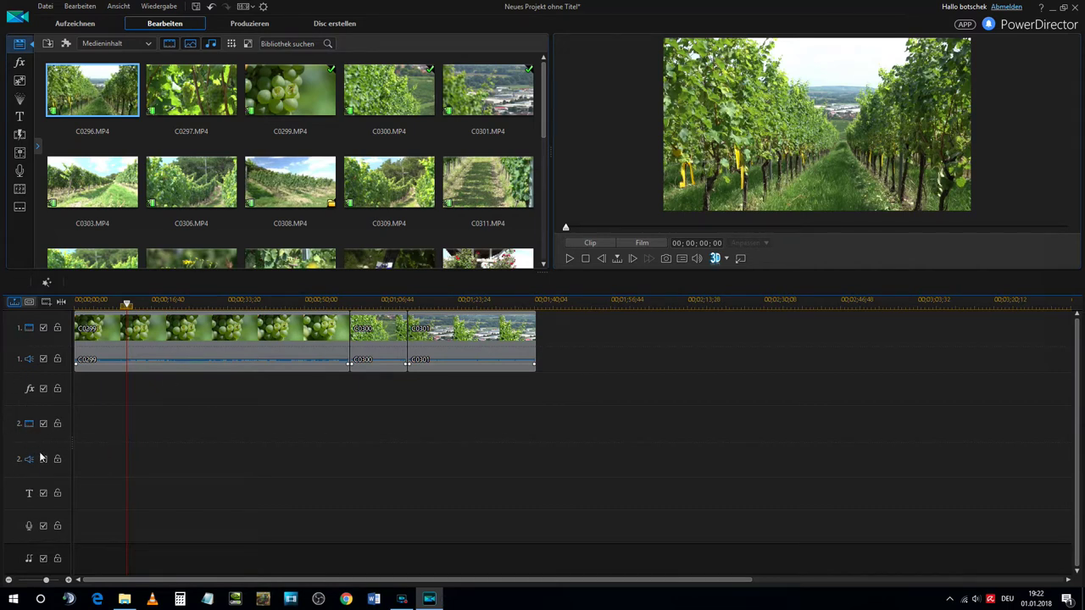
# - Add one video track and one audio track below track 2
pyautogui.rightClick(87, 426)
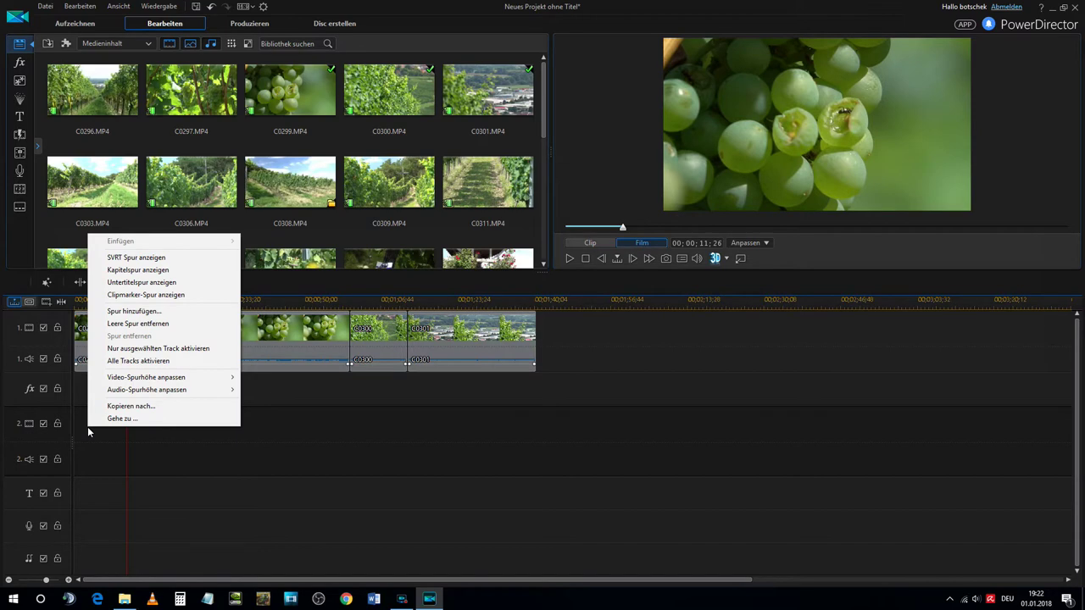
pyautogui.click(132, 311)
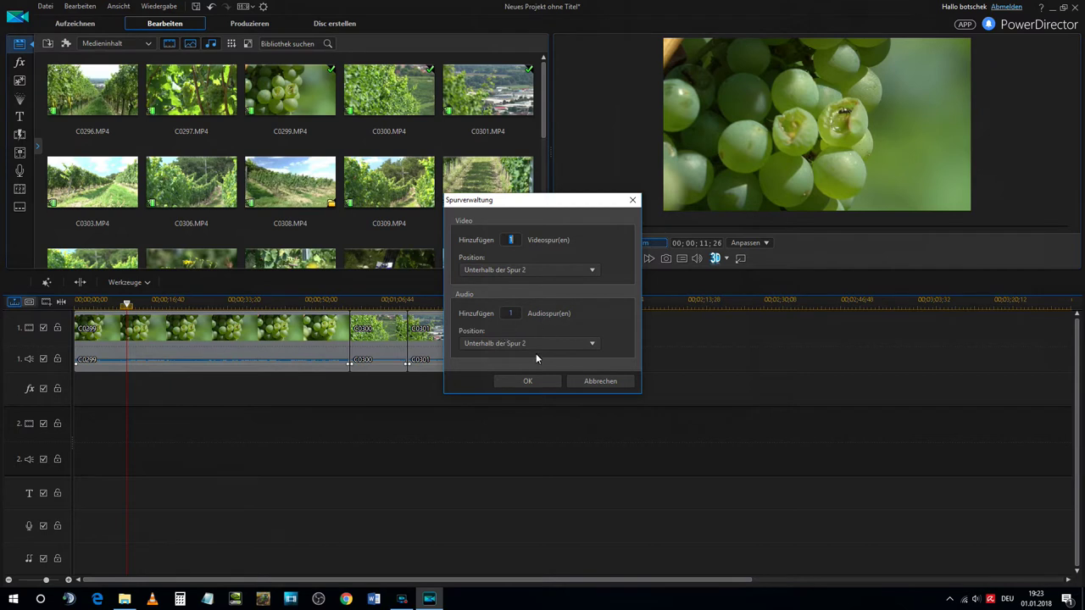
pyautogui.click(541, 381)
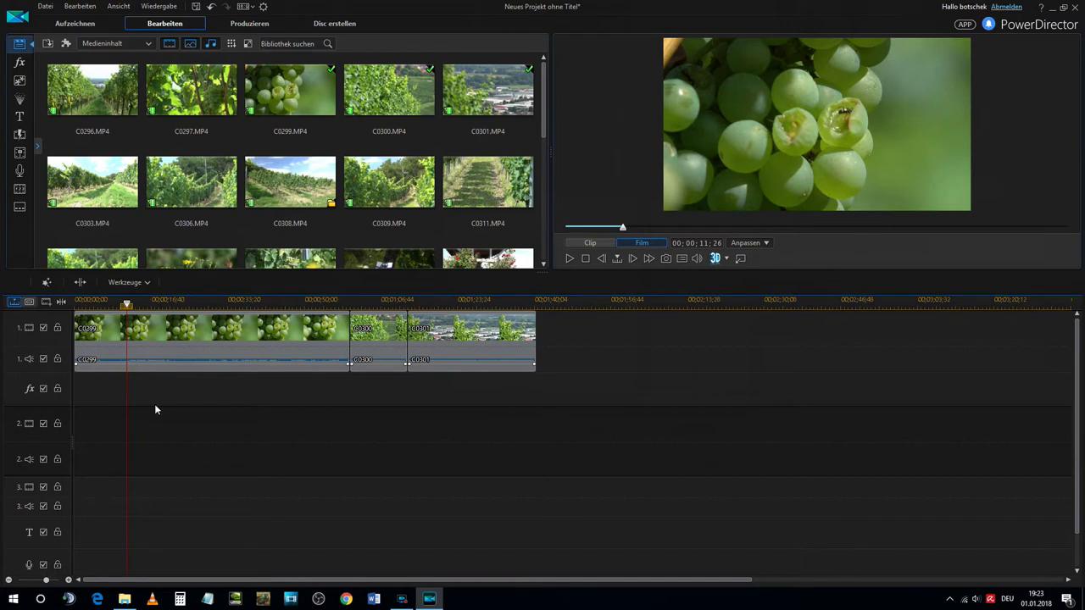
# - Place clip C0296.MP4 on track 2 at about 10 seconds, and play the timeline across the overlap with track 1
pyautogui.moveTo(288, 88); pyautogui.dragTo(172, 442)
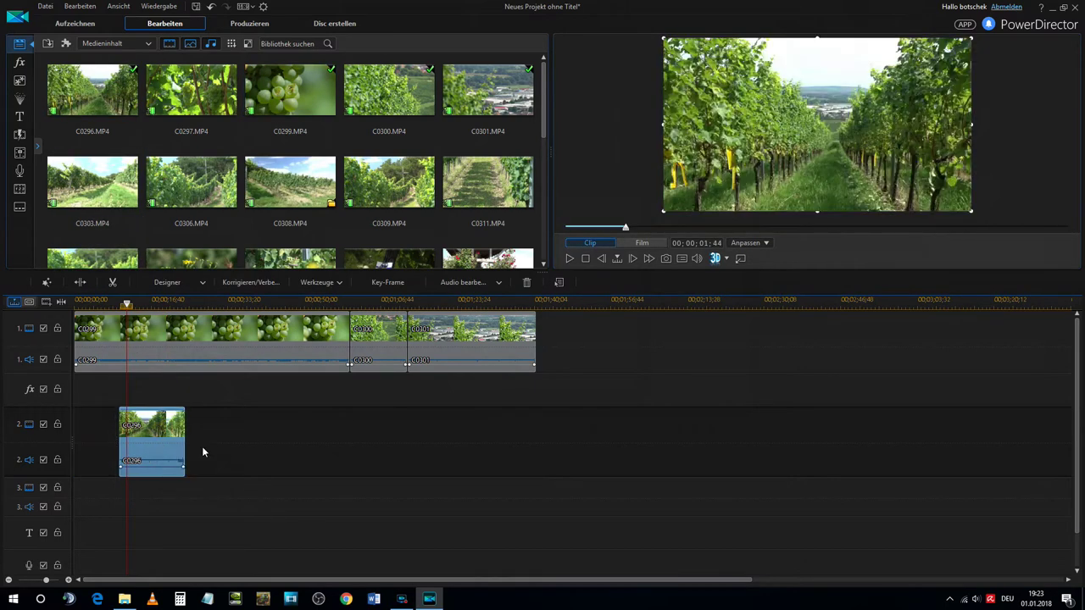
pyautogui.click(103, 301)
pyautogui.click(140, 353)
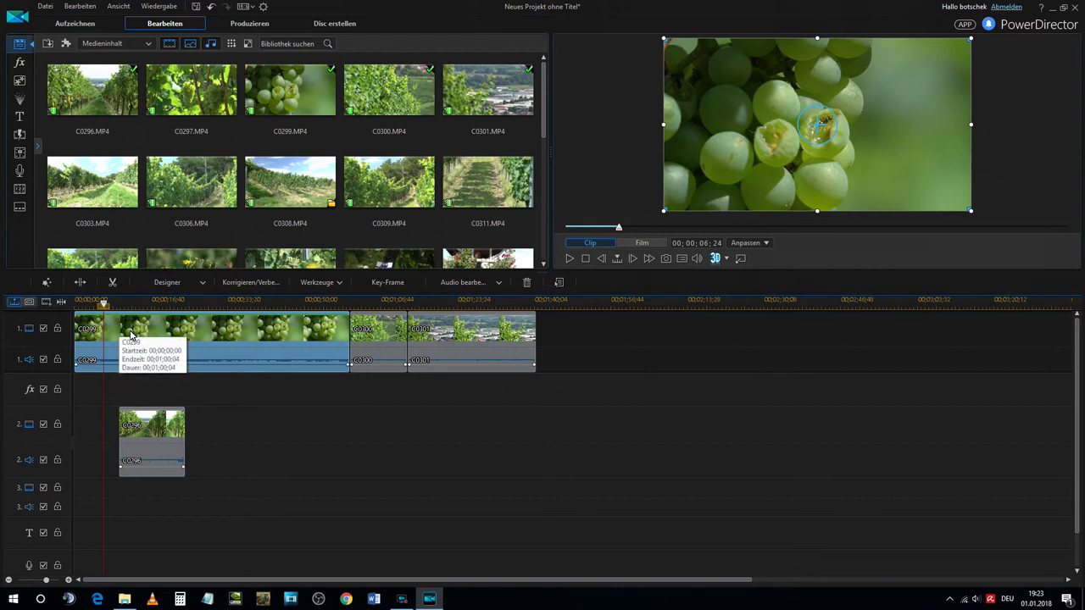
pyautogui.click(572, 257)
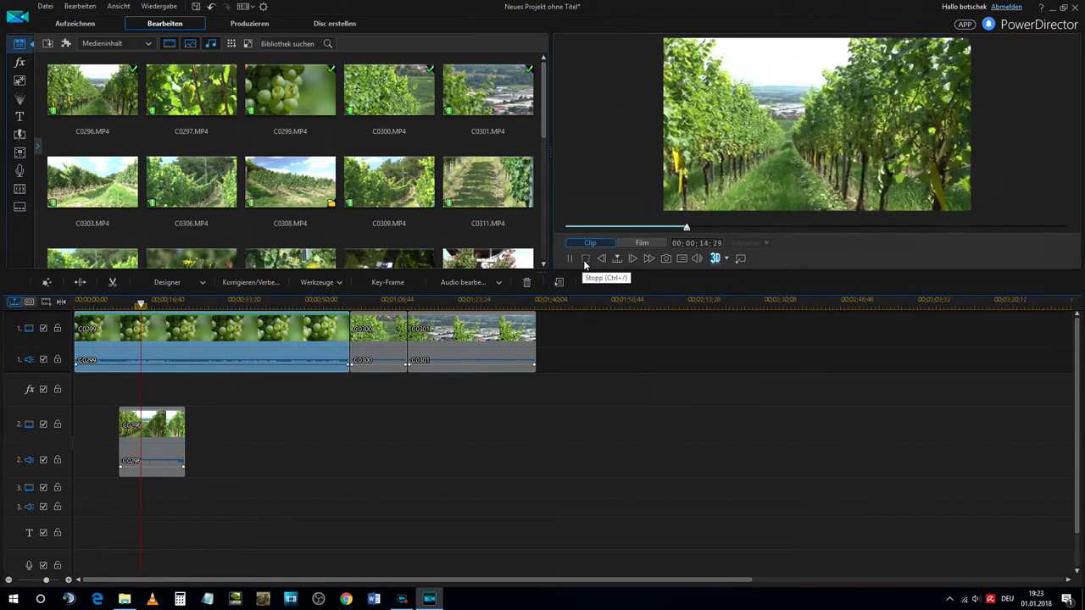
pyautogui.click(585, 259)
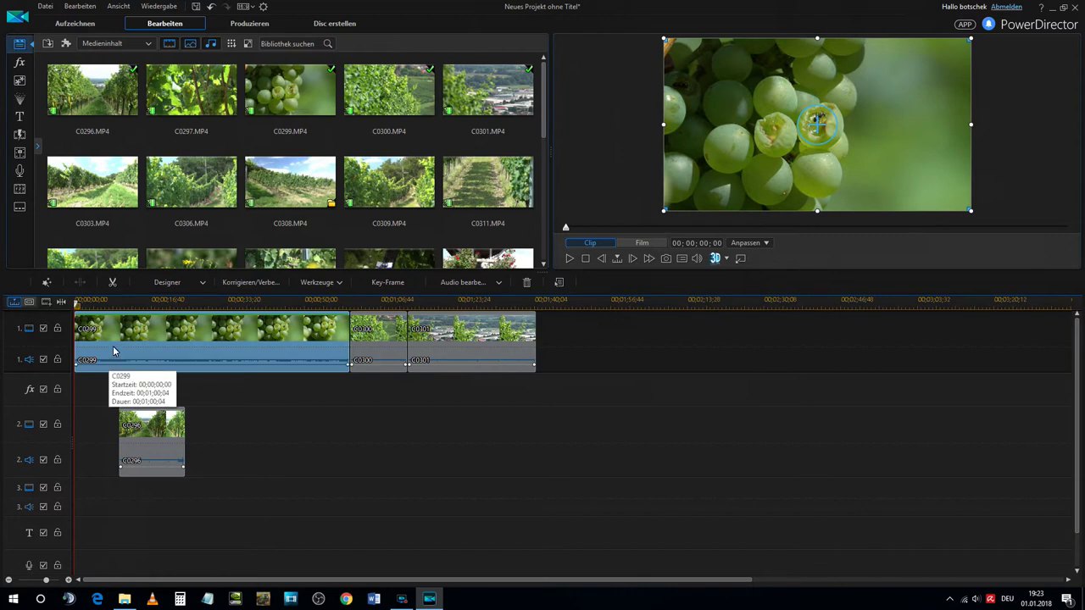
pyautogui.click(117, 302)
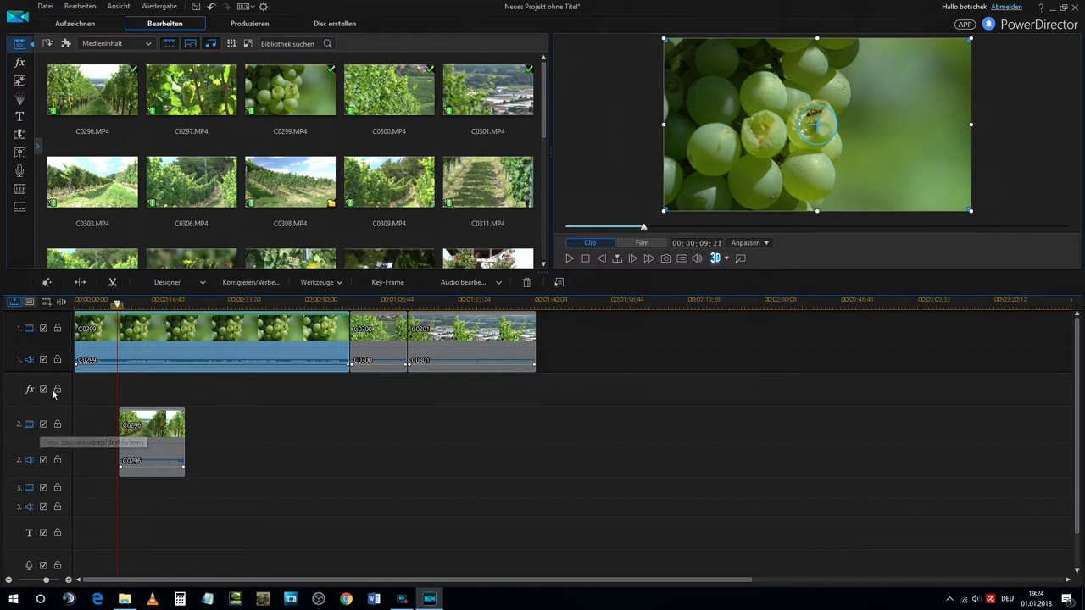
# - Place clip C0311.MP4 on track 3, starting at 00;00;16;21, and check the tracks below it
pyautogui.moveTo(508, 186); pyautogui.dragTo(151, 510)
pyautogui.click(93, 303)
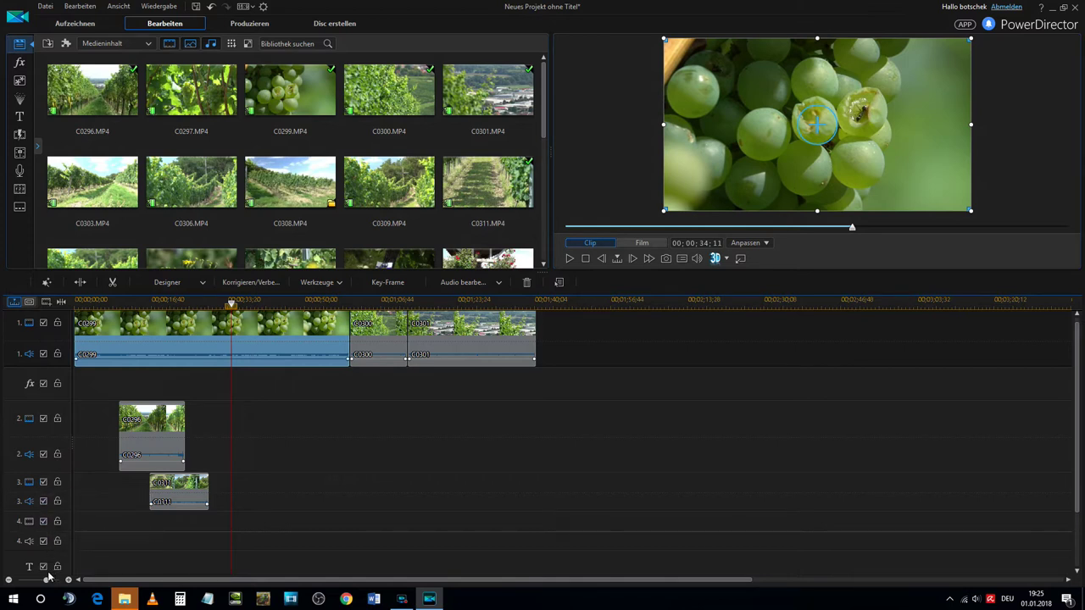
pyautogui.scroll(-1, 127, 542)
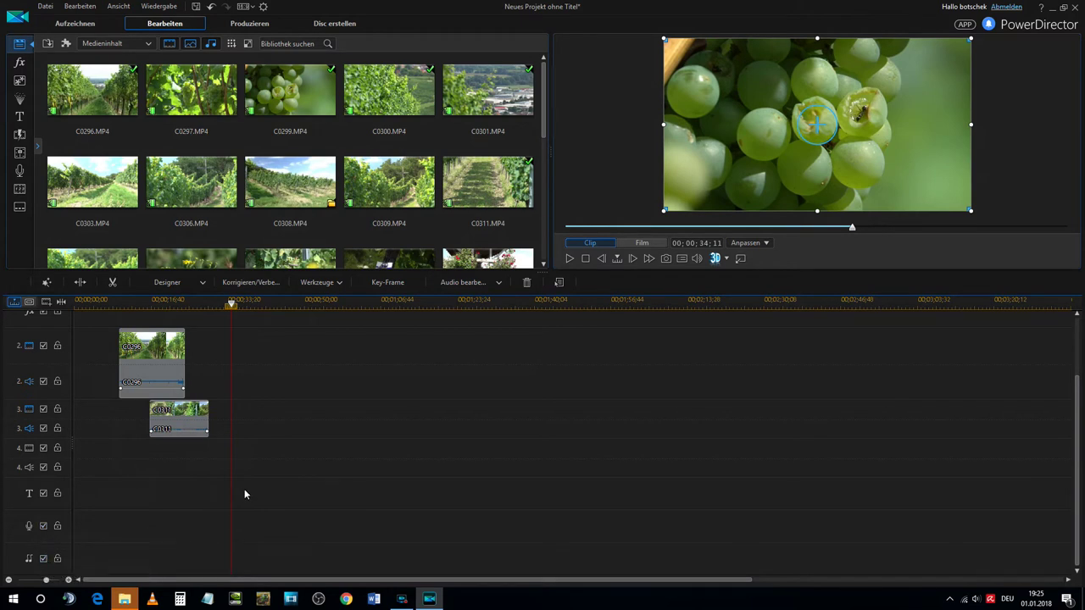
pyautogui.scroll(1, 244, 490)
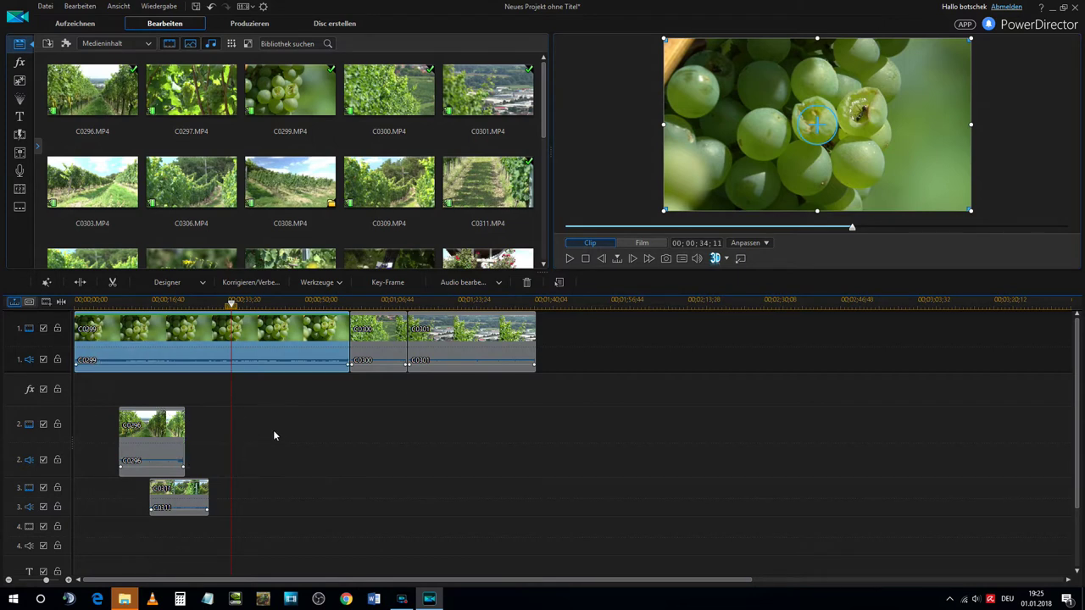
# - Switch the audio and the video of track 1 off and on again, with the playhead at 00;00;13;24 for the video
pyautogui.click(43, 360)
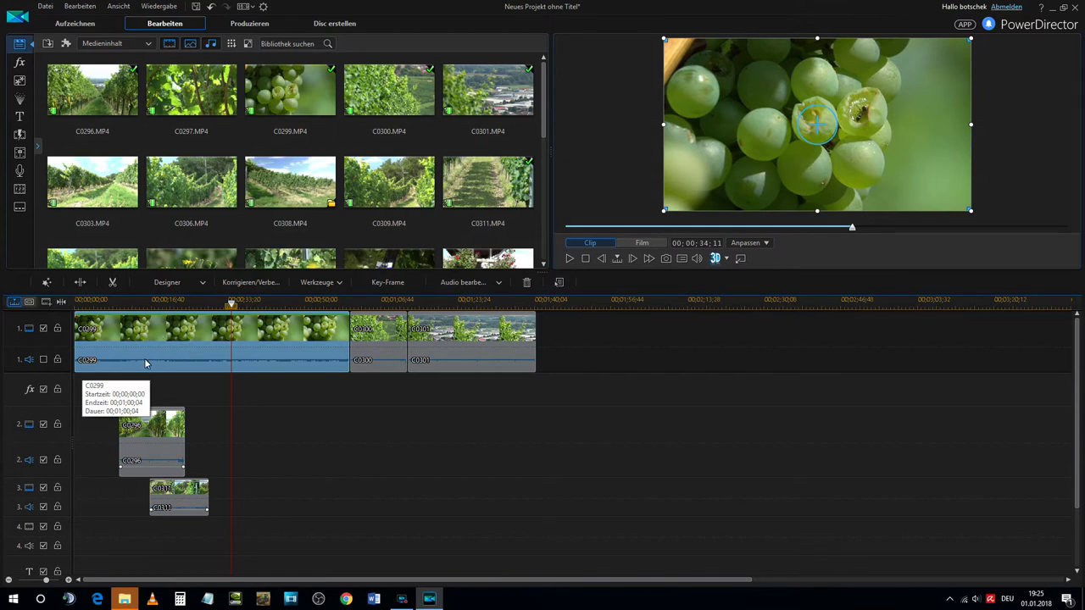
pyautogui.click(43, 359)
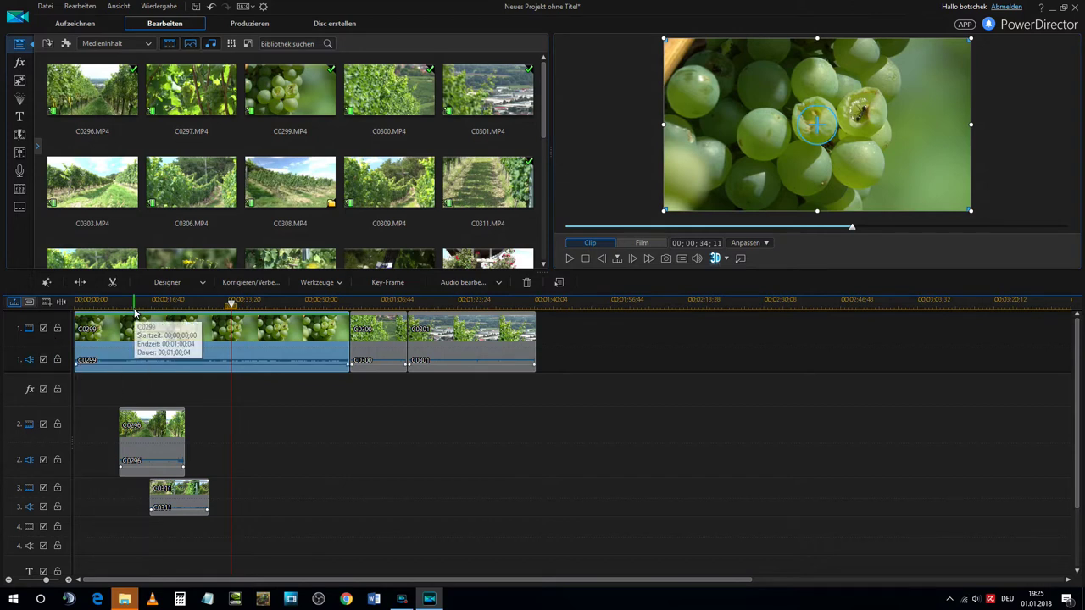
pyautogui.click(135, 301)
pyautogui.click(43, 328)
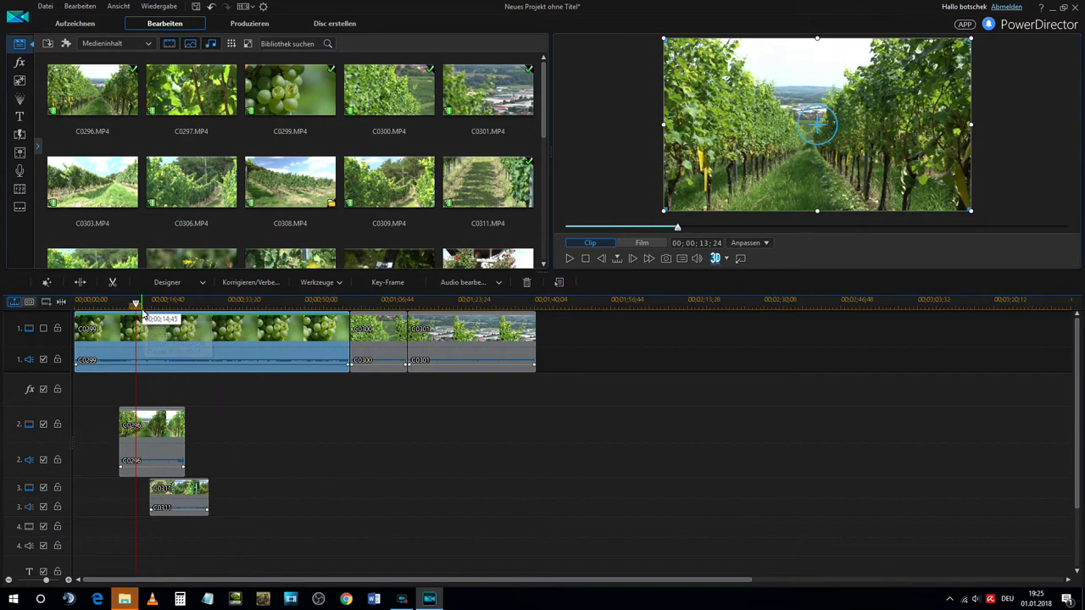
pyautogui.click(43, 328)
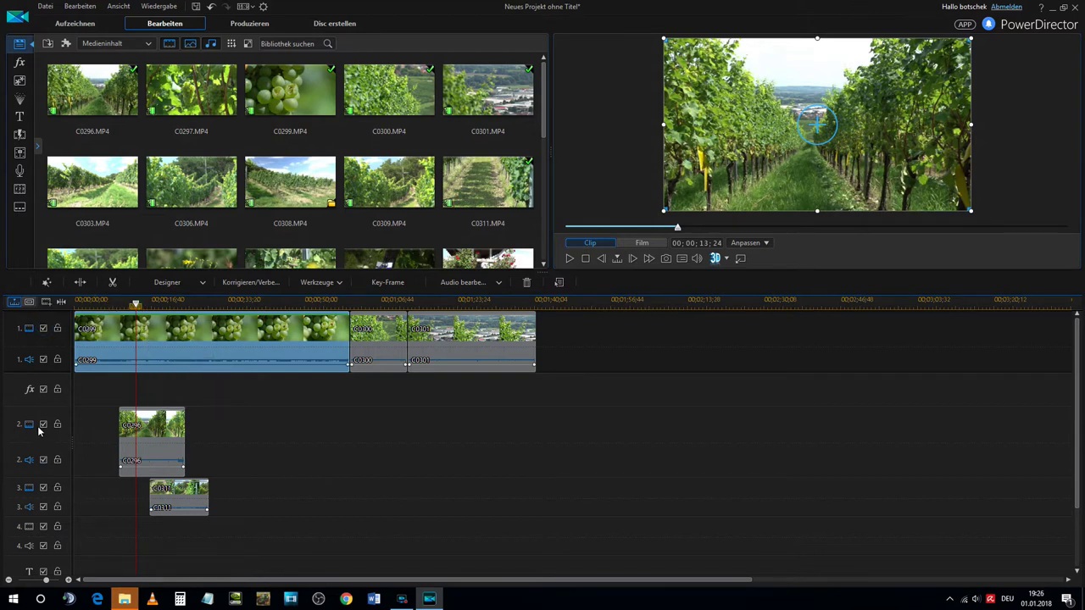
# - Disable video track 2, check the preview at 00;00;27;25, and enable the track again
pyautogui.click(41, 426)
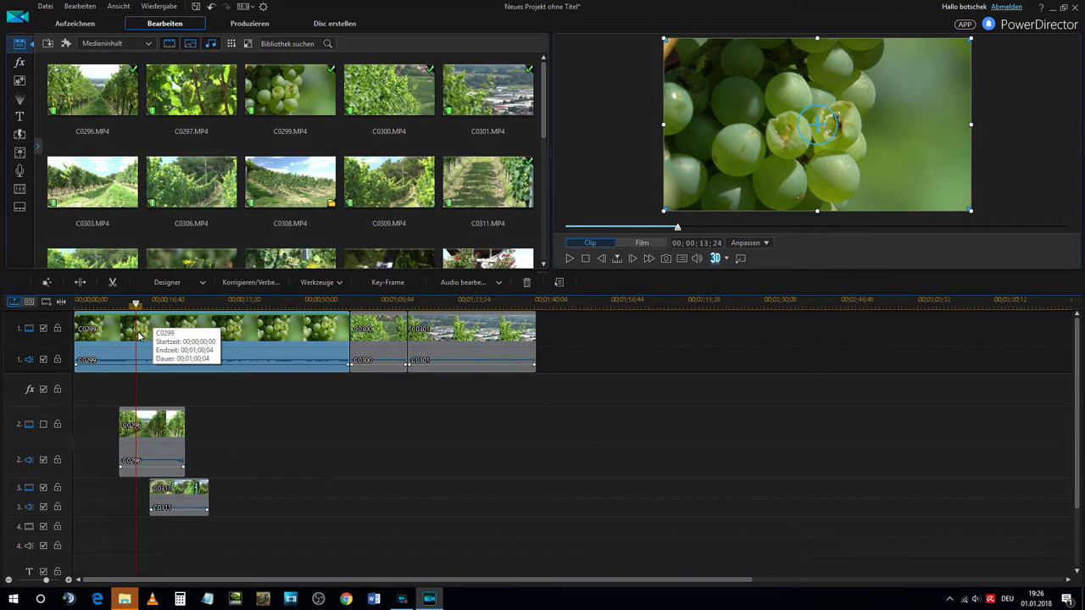
pyautogui.click(200, 305)
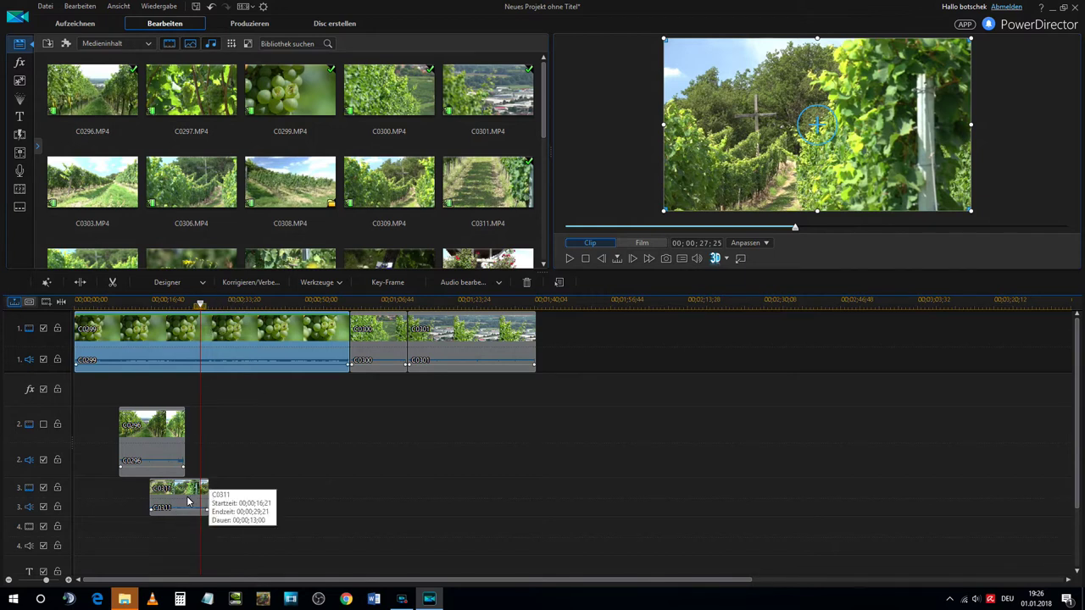
pyautogui.click(43, 424)
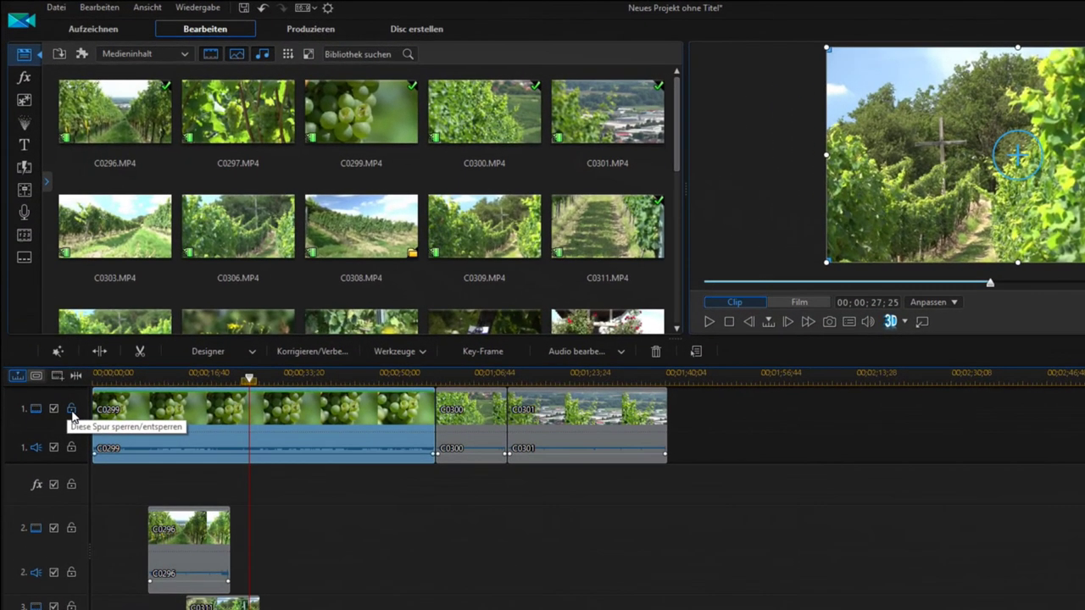
# - Lock video track 1 against editing
pyautogui.click(71, 410)
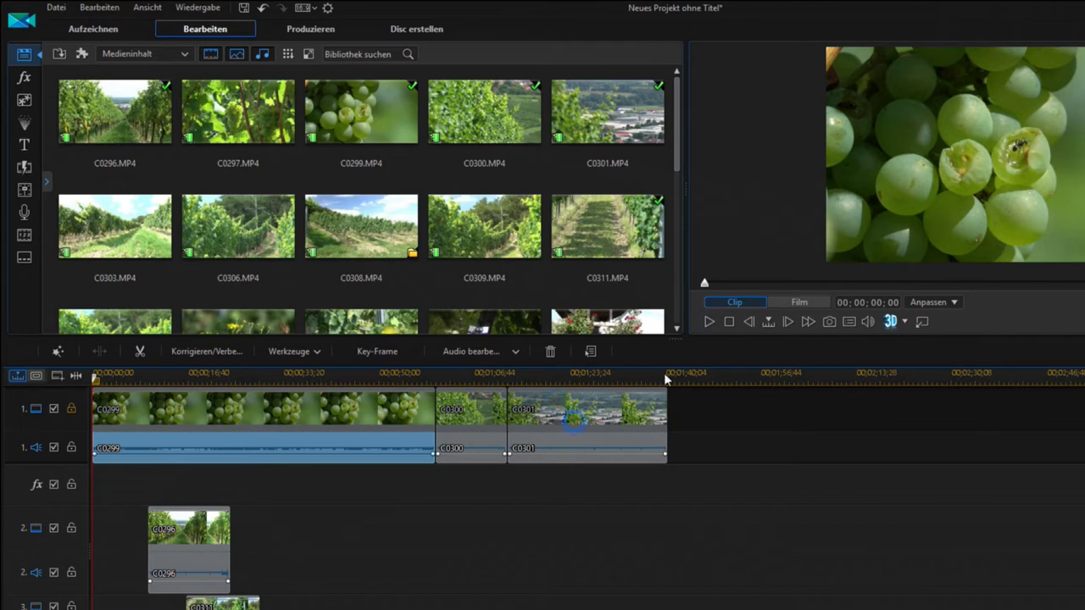
# - Split the audio of clip C0301 on track 1 at 00;01;25;08 in film mode, with the video of the track locked
pyautogui.click(800, 304)
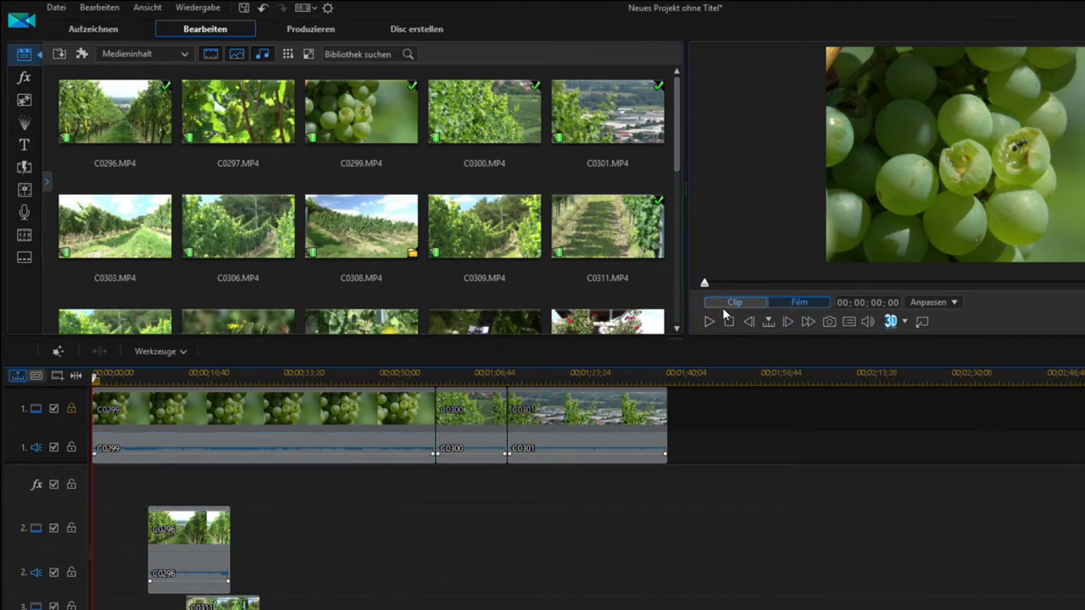
pyautogui.click(329, 448)
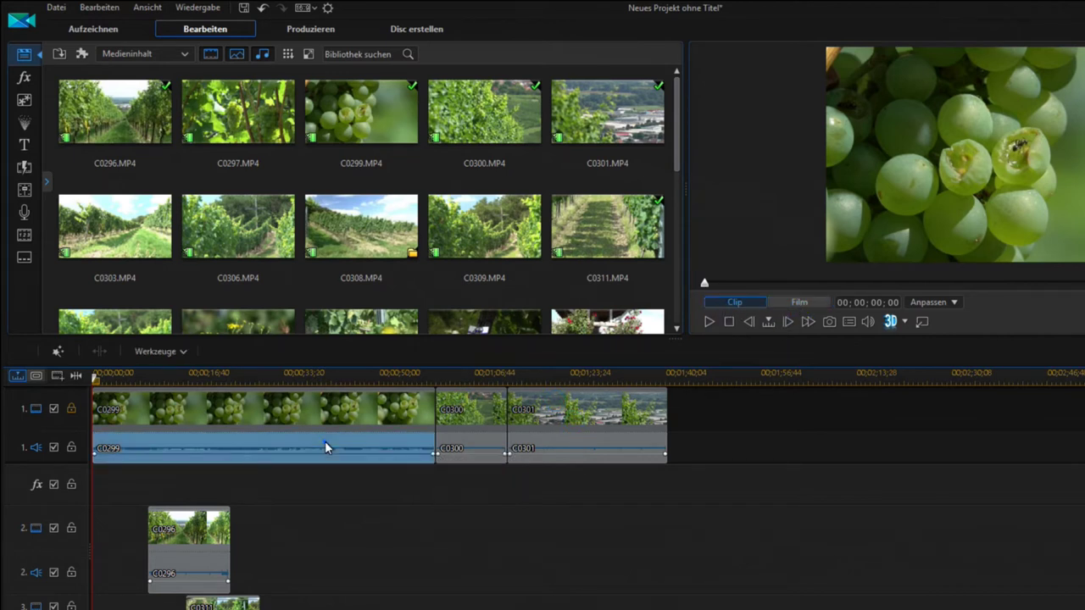
pyautogui.click(799, 303)
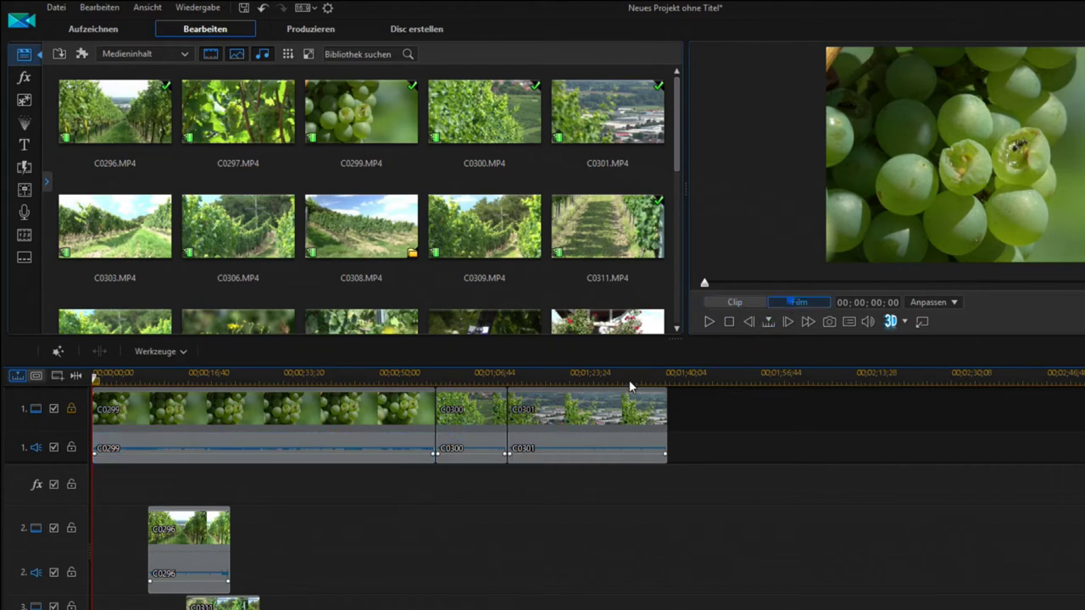
pyautogui.click(579, 380)
pyautogui.click(101, 350)
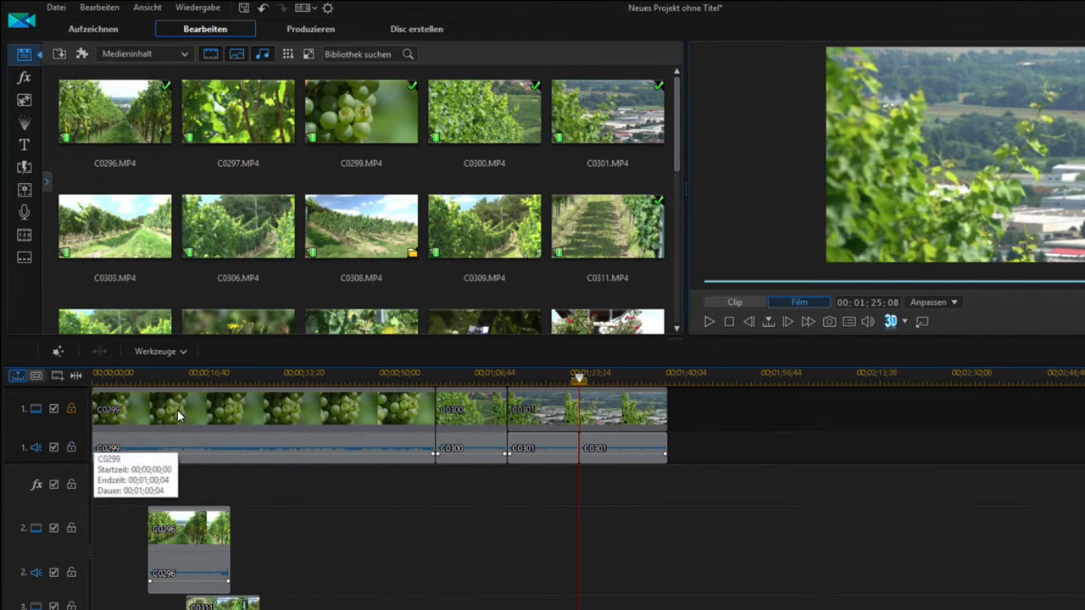
# - Lock and unlock the audio of track 1, and move the split-off end of the C0301 audio past its video clip and back
pyautogui.click(73, 448)
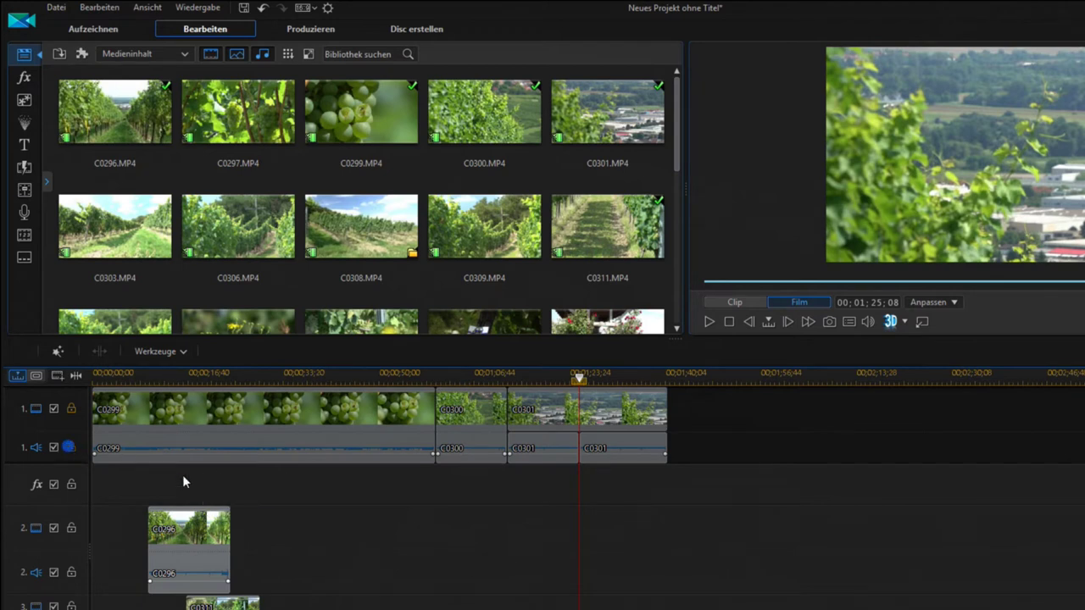
pyautogui.click(81, 450)
pyautogui.moveTo(606, 443); pyautogui.dragTo(764, 450)
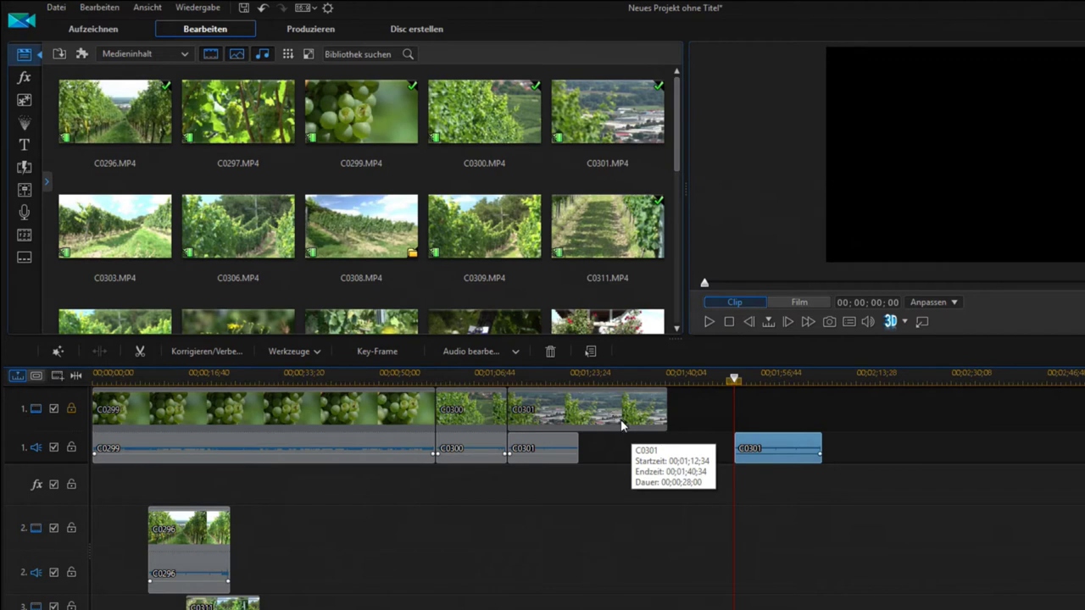
pyautogui.moveTo(750, 449); pyautogui.dragTo(625, 470)
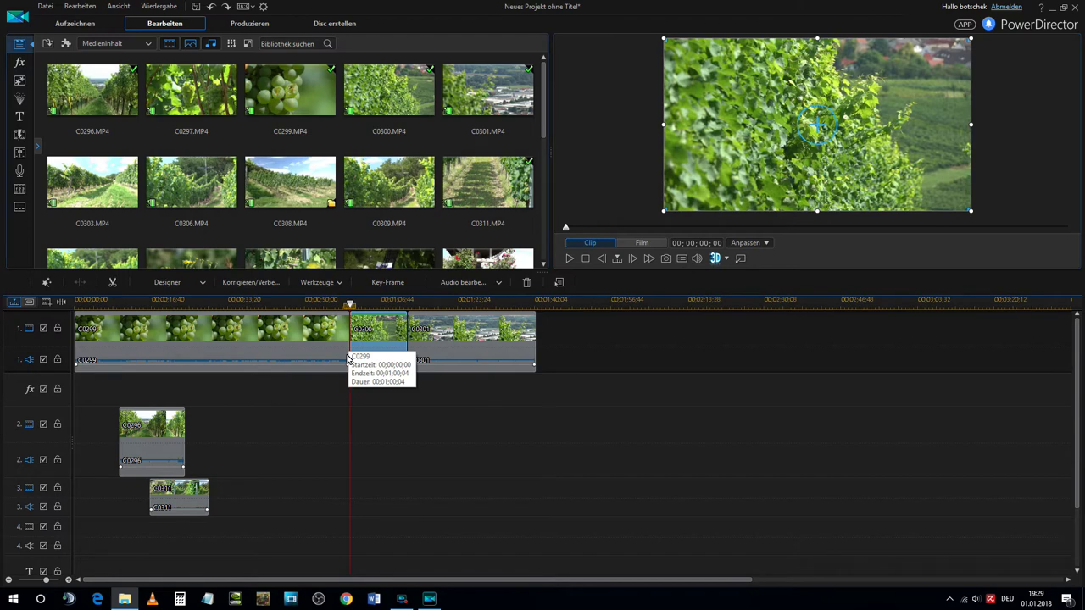
# - Move clip C0296 on track 2 to start with clip C0301 of track 1, and clip C0311 on track 3 to start where C0296 ends
pyautogui.click(372, 360)
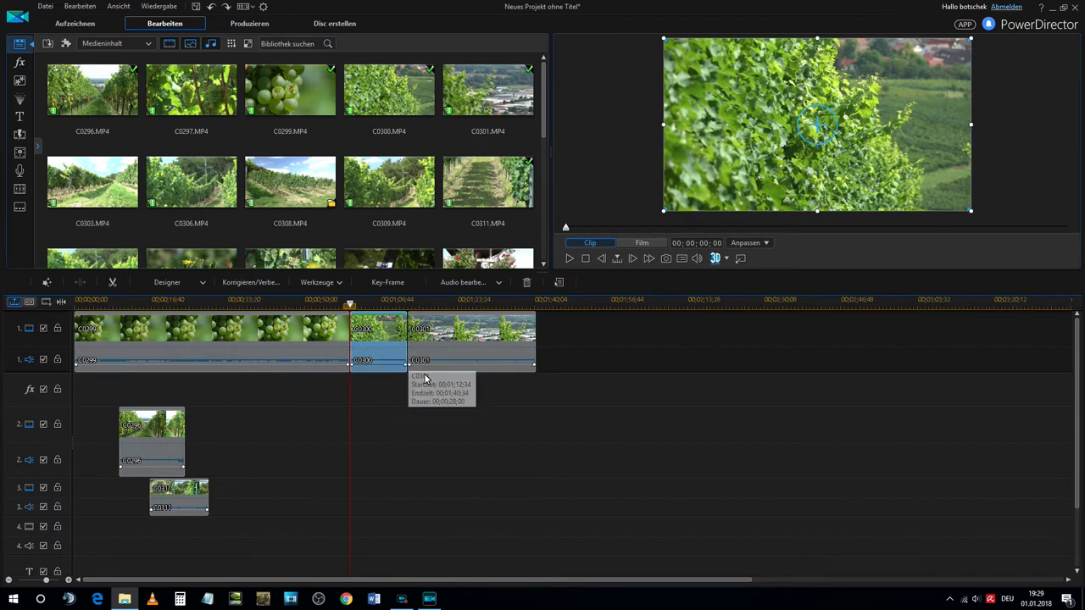
pyautogui.moveTo(151, 440); pyautogui.dragTo(443, 447)
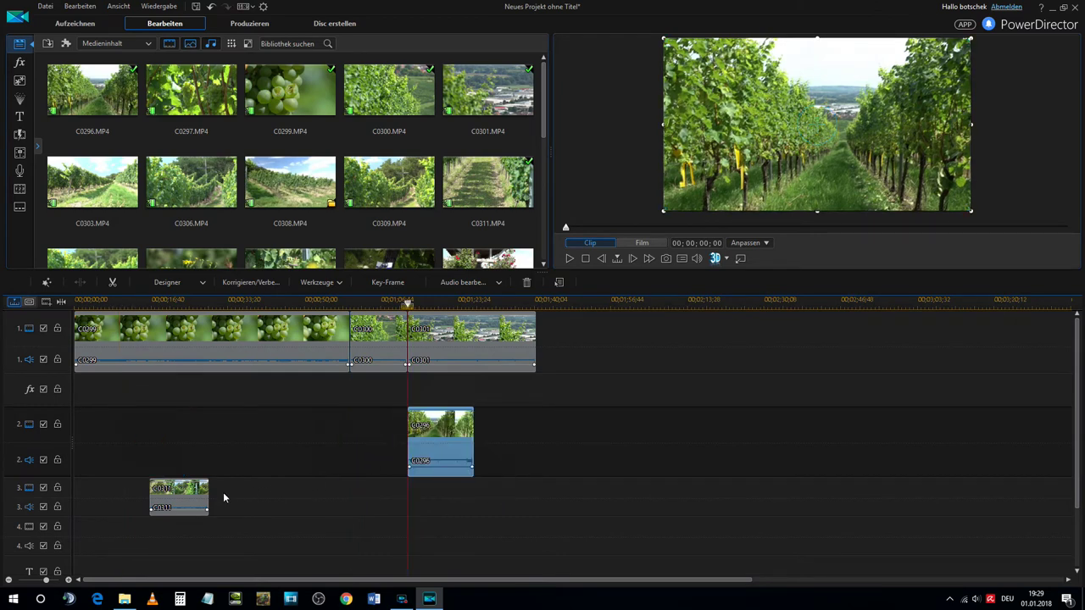
pyautogui.click(169, 498)
pyautogui.moveTo(502, 525)
pyautogui.mouseDown()
pyautogui.moveTo(460, 509)
pyautogui.moveTo(496, 513)
pyautogui.mouseUp()
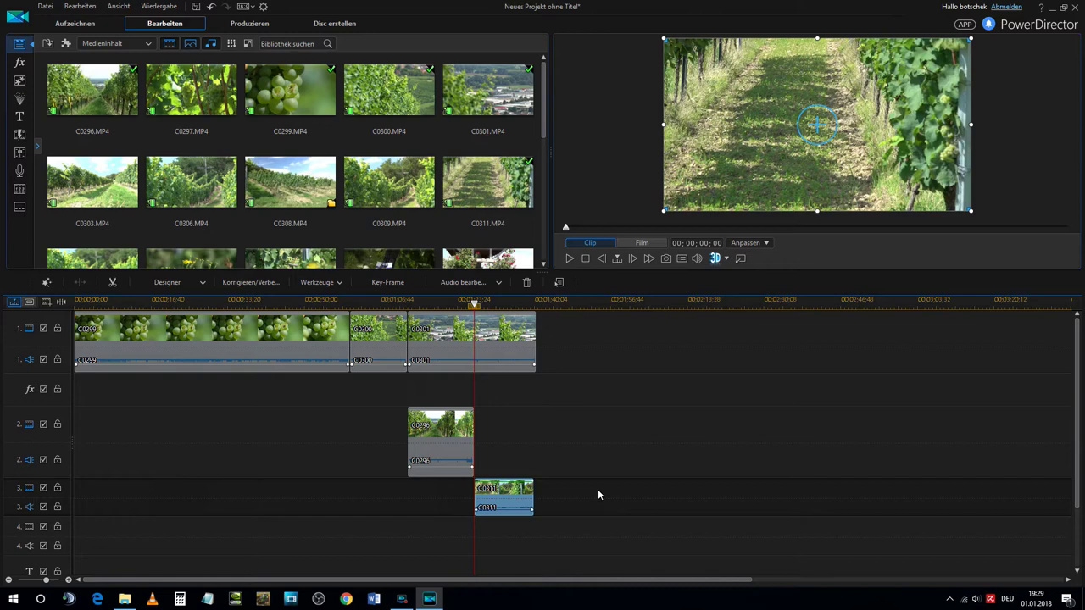
# - Remove clip C0300 from track 1 with "Entfernen und Lücke lassen" and undo the removal
pyautogui.click(289, 343)
pyautogui.click(380, 346)
pyautogui.click(464, 354)
pyautogui.click(391, 358)
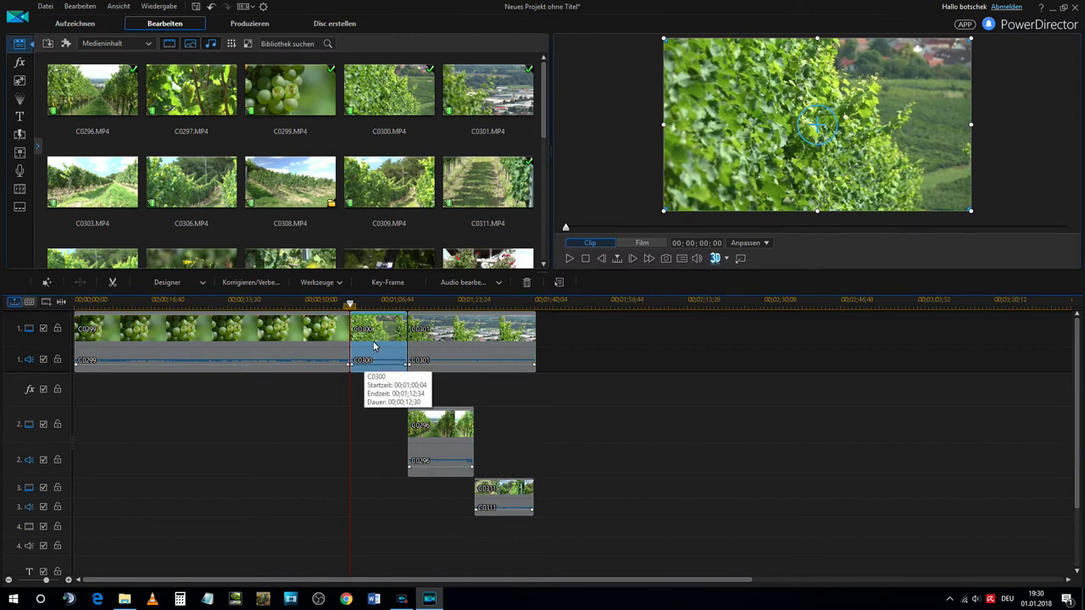
pyautogui.press('Delete')
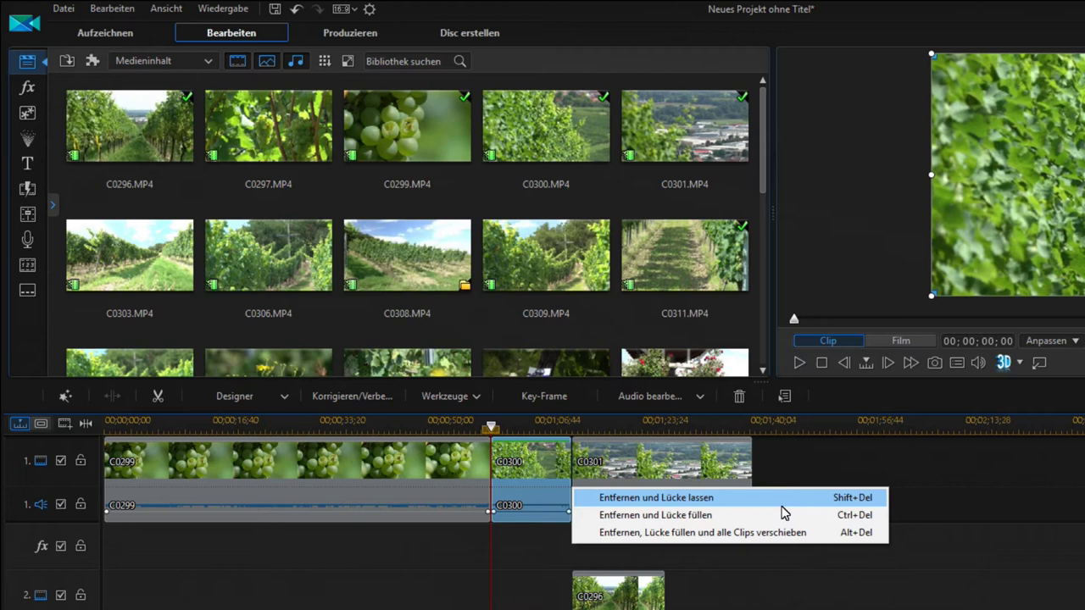
pyautogui.click(781, 505)
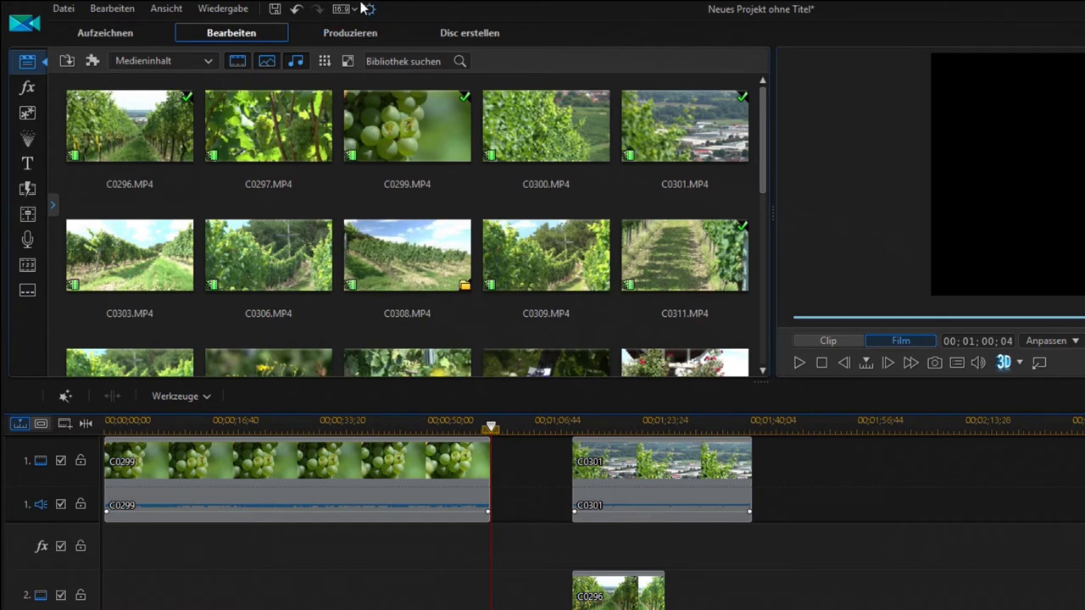
pyautogui.click(294, 8)
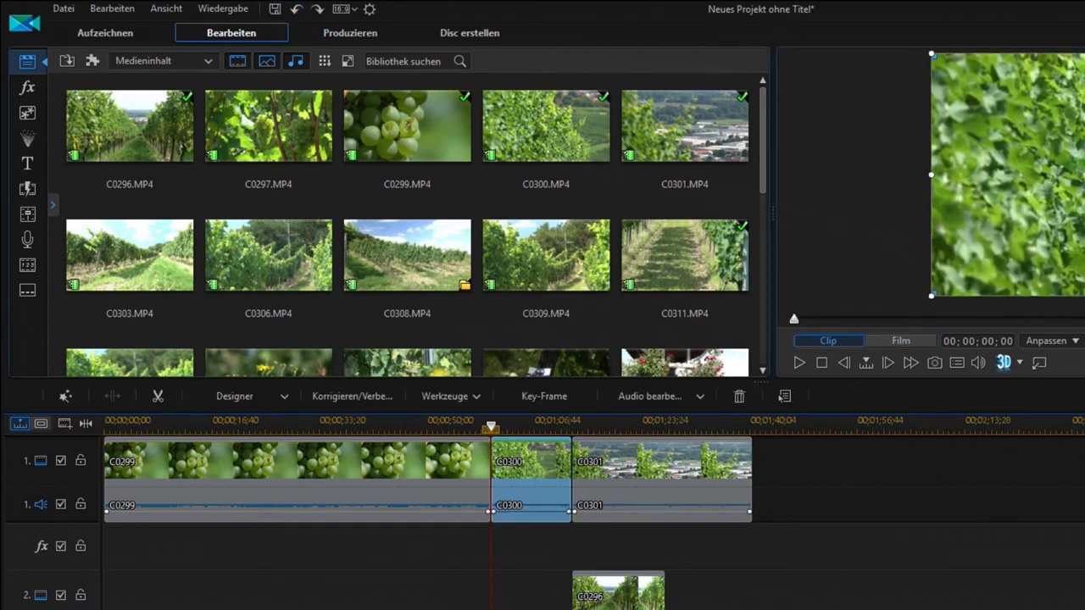
# - Remove clip C0300 with "Entfernen und Lücke füllen", check clips C0296 and C0311 on tracks 2 and 3, and undo the removal
pyautogui.press('Delete')
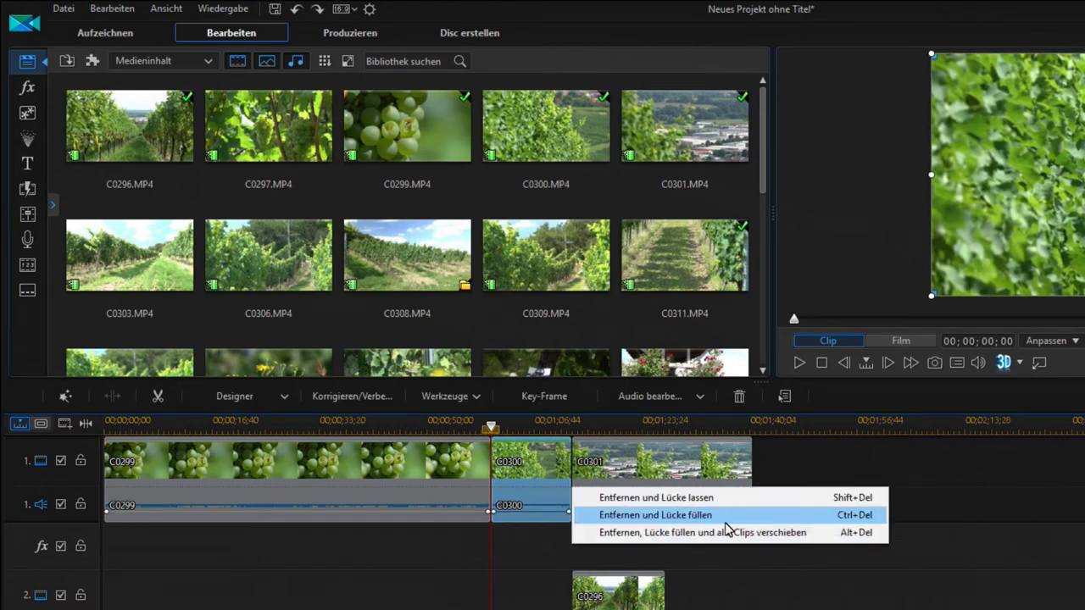
pyautogui.click(655, 515)
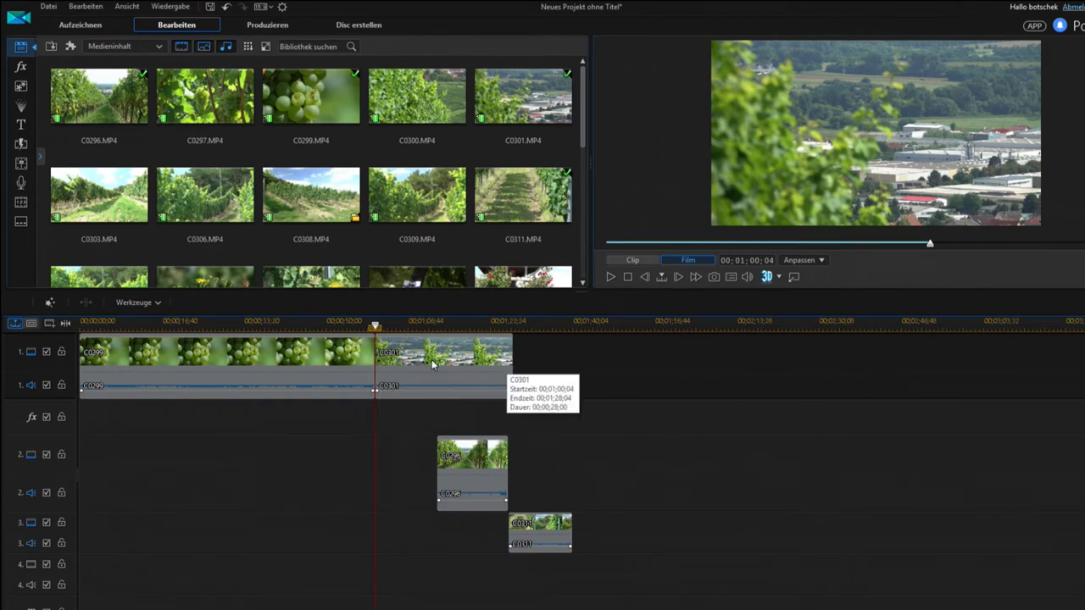
pyautogui.click(503, 506)
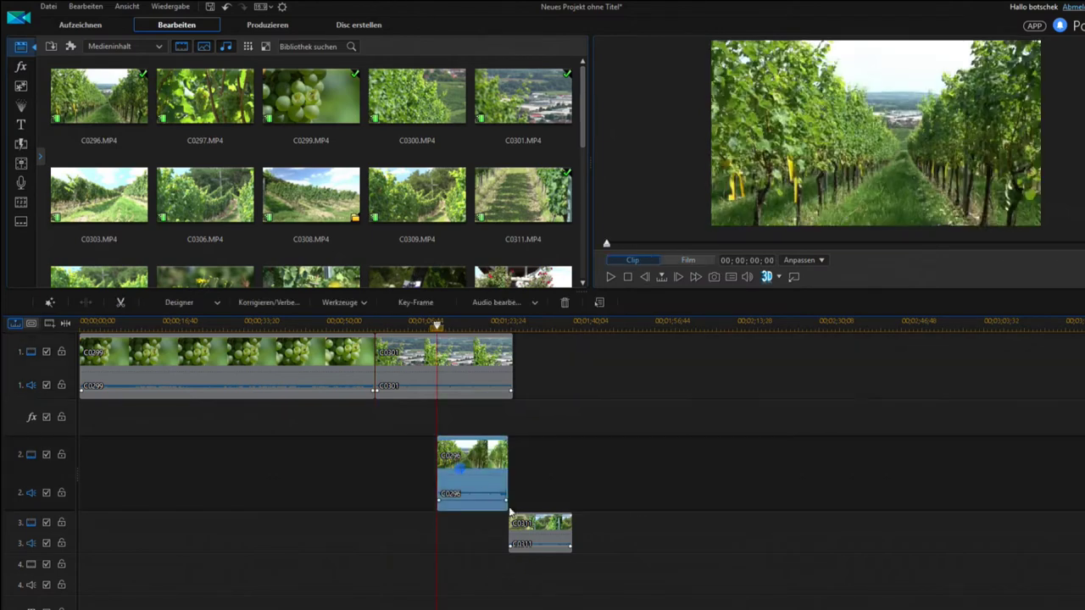
pyautogui.click(511, 518)
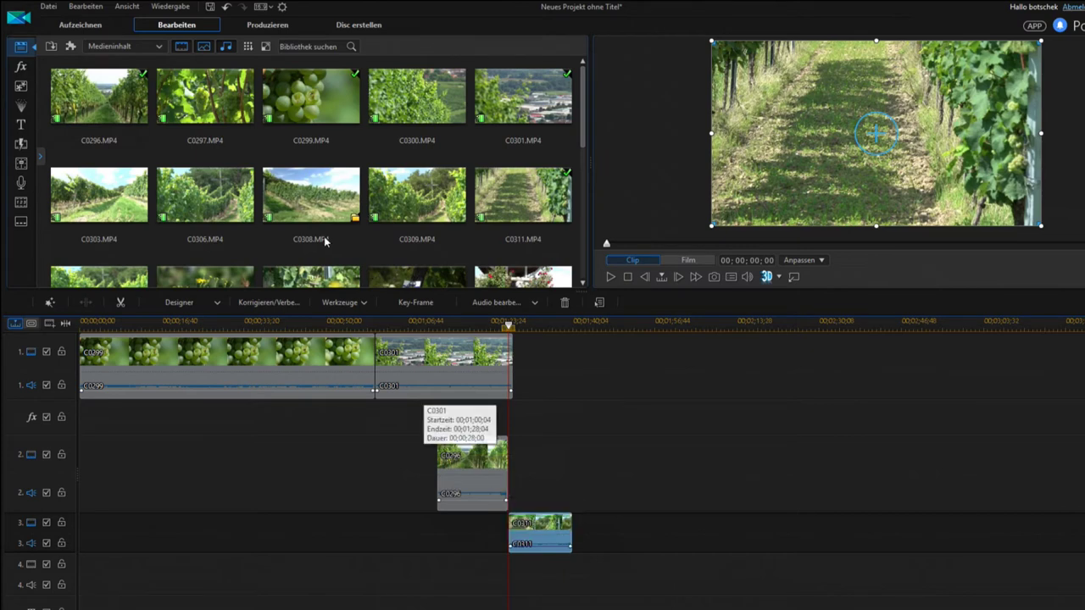
pyautogui.click(226, 9)
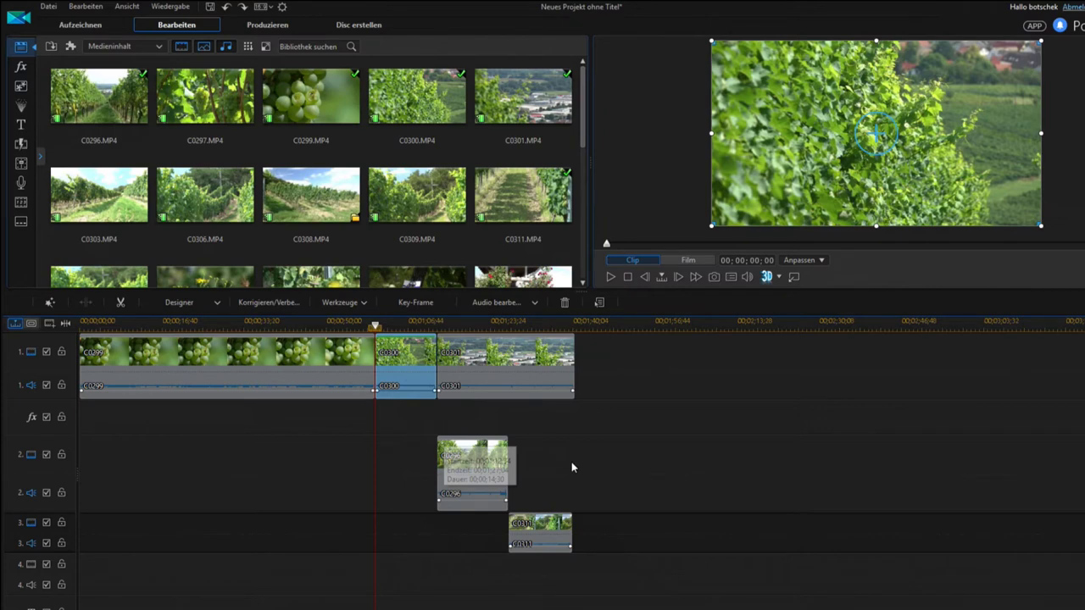
# - Remove clip C0300 with "Entfernen, Lücke füllen und alle Clips verschieben" and check the positions of clips C0296 and C0311
pyautogui.click(399, 373)
pyautogui.rightClick(410, 373)
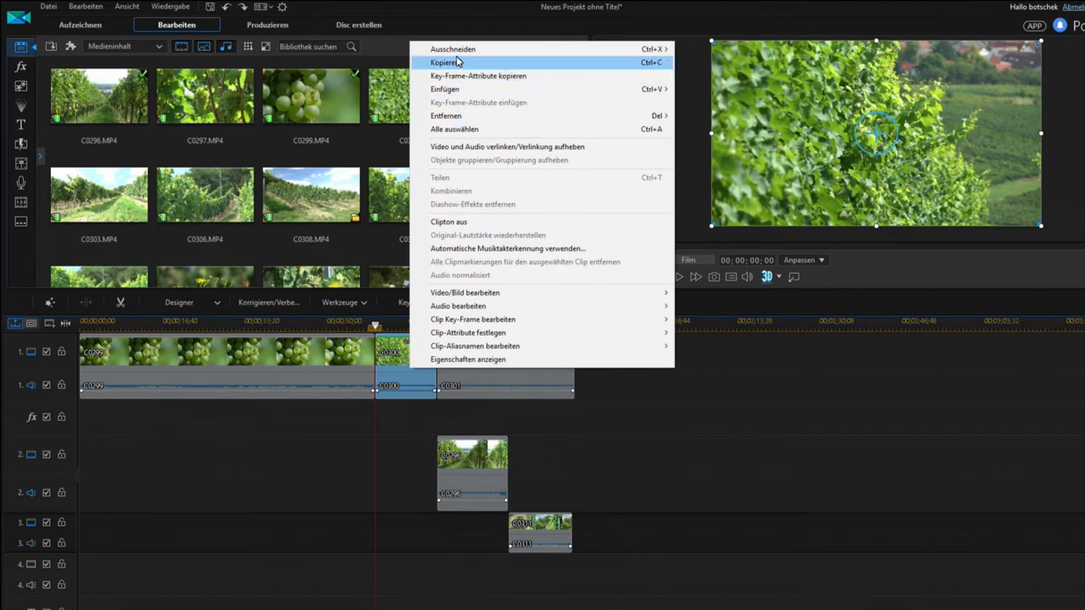
pyautogui.moveTo(457, 54)
pyautogui.moveTo(487, 116)
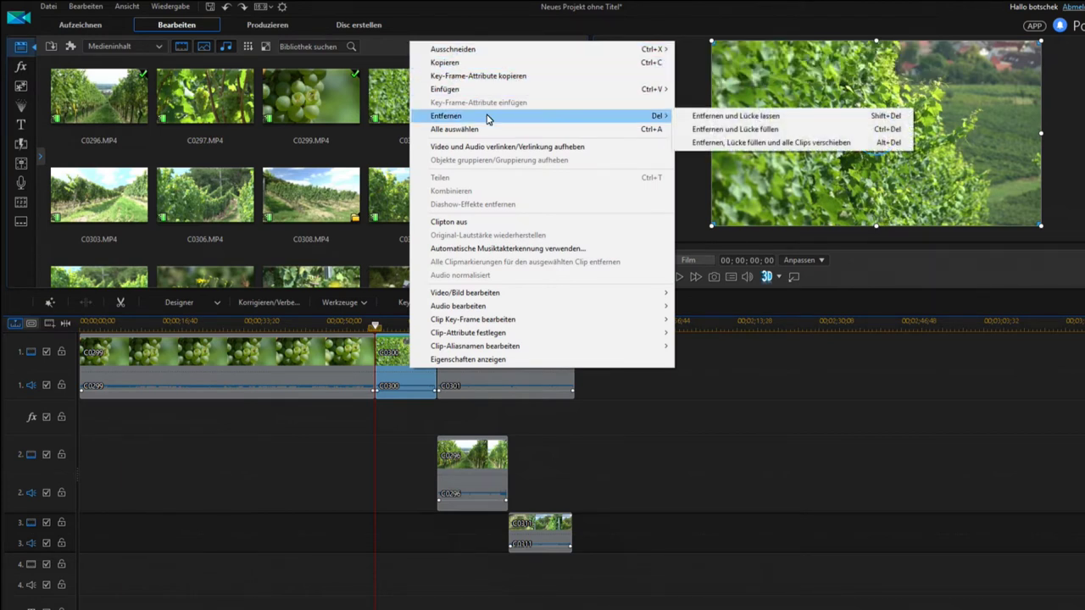
pyautogui.click(708, 143)
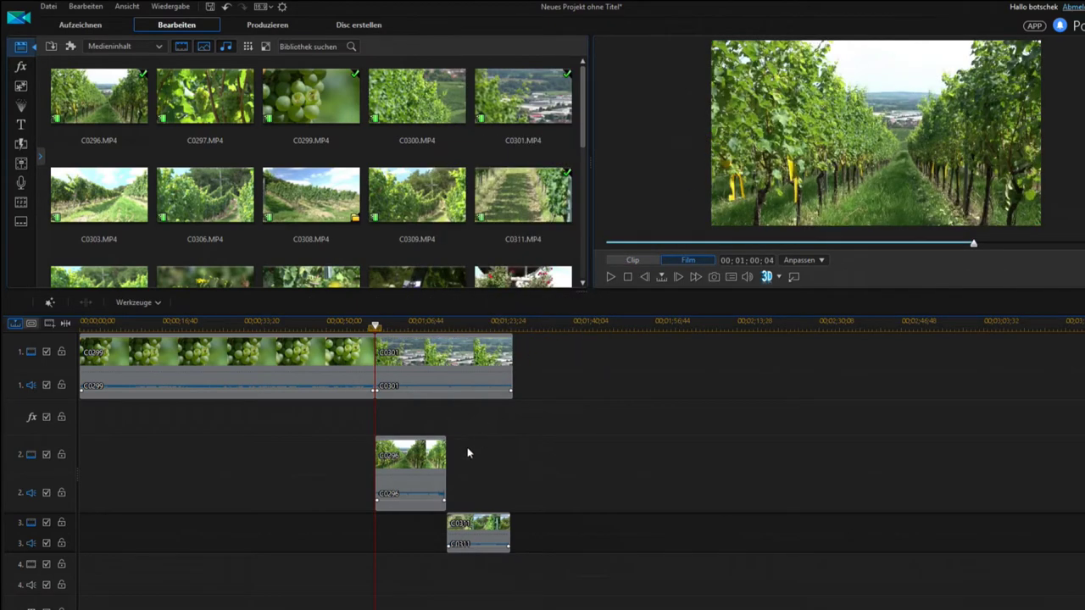
pyautogui.moveTo(379, 481)
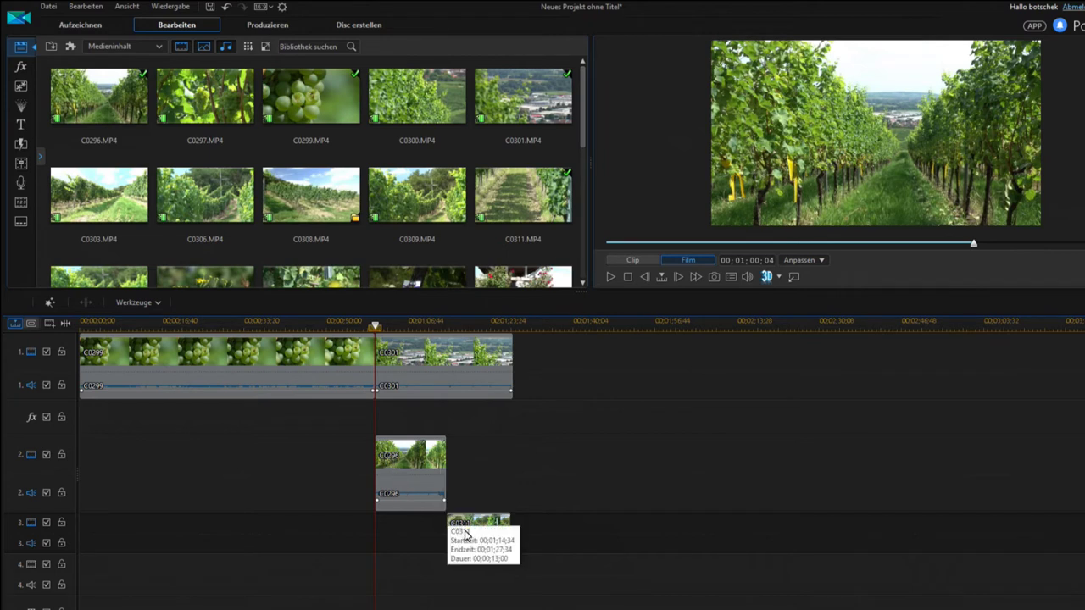
pyautogui.moveTo(503, 550)
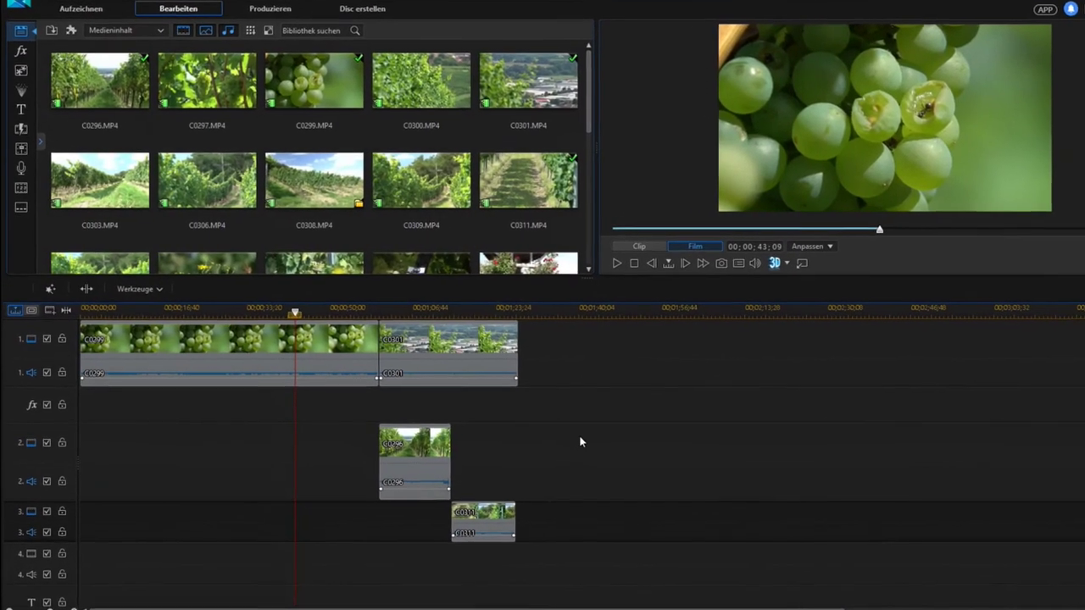
# - Place the Standard title "Mein Titel" on the title track, starting about 12 seconds into the timeline
pyautogui.scroll(-2, 271, 496)
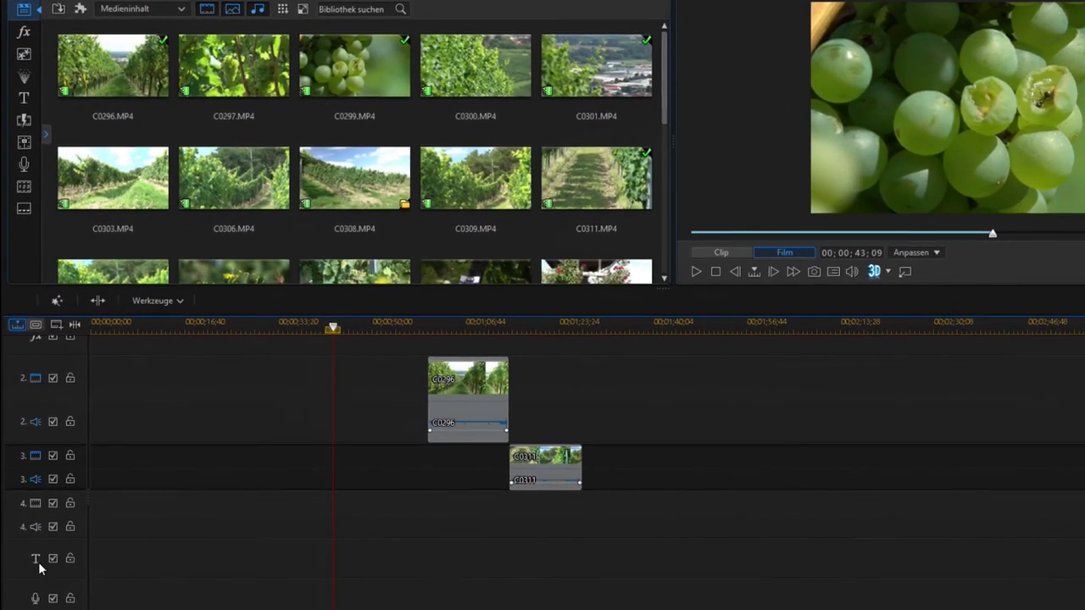
pyautogui.scroll(2, 182, 567)
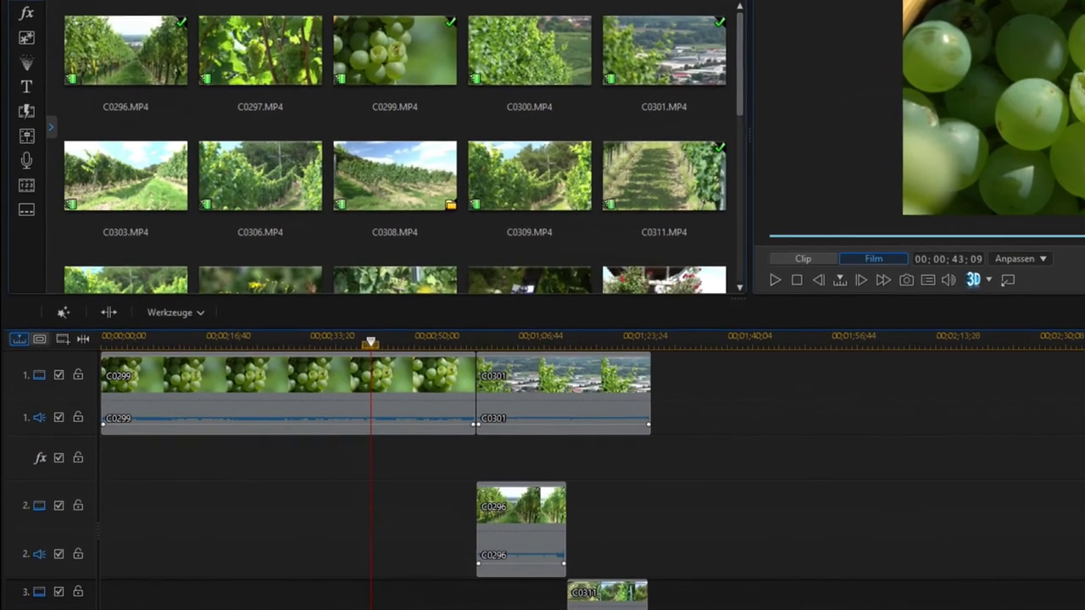
pyautogui.click(31, 88)
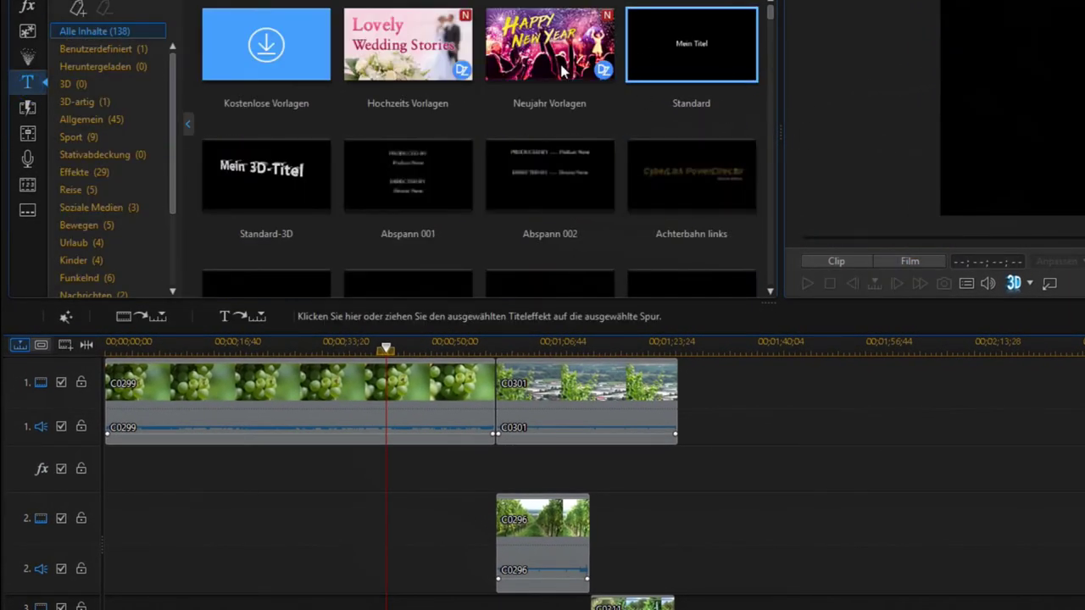
pyautogui.moveTo(681, 69)
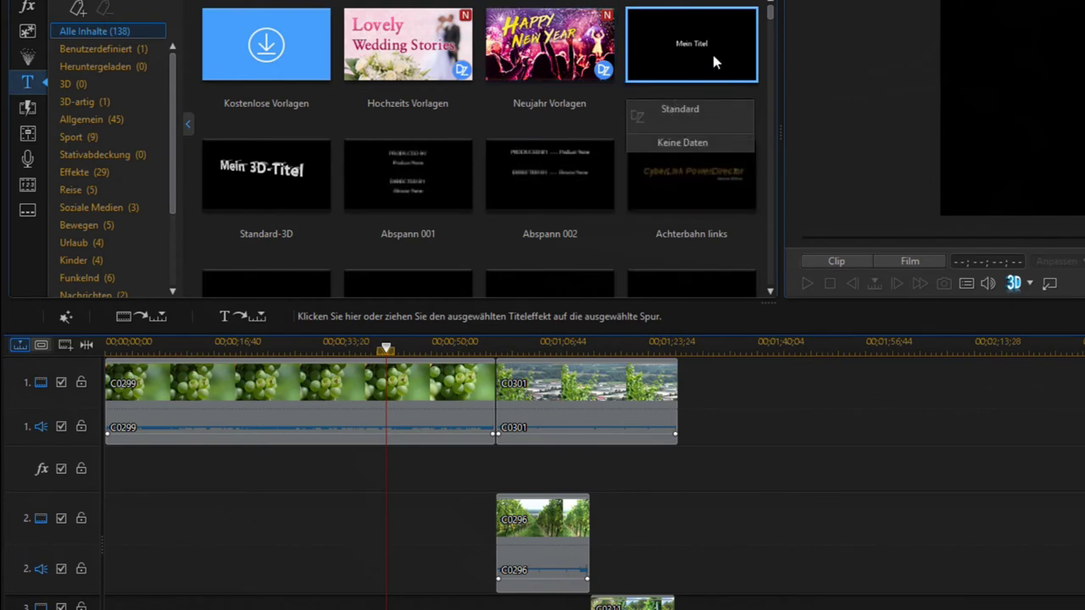
pyautogui.moveTo(712, 61); pyautogui.dragTo(205, 609)
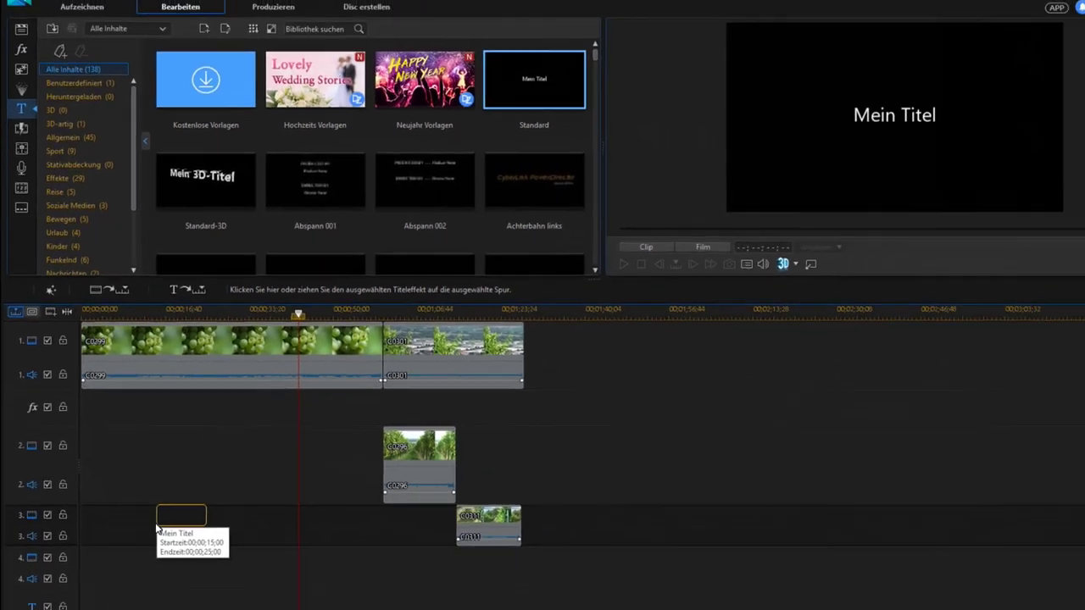
pyautogui.moveTo(157, 527); pyautogui.dragTo(132, 525)
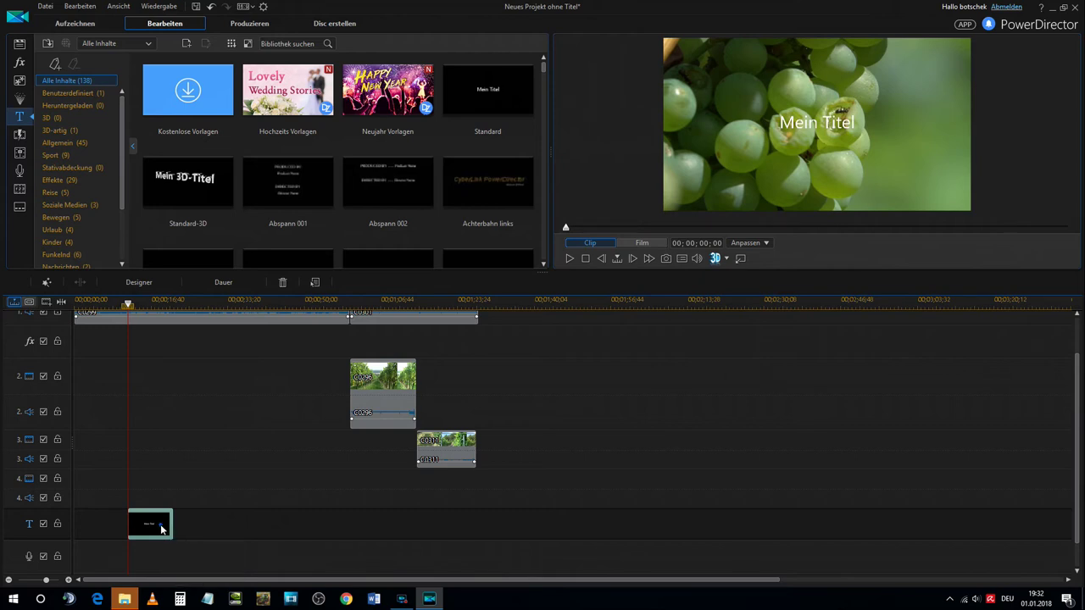
# - Move the title to track 2 and from there onto clip C0299 on track 1 with "Überschreiben", and check the resulting pieces
pyautogui.moveTo(161, 462); pyautogui.dragTo(207, 431)
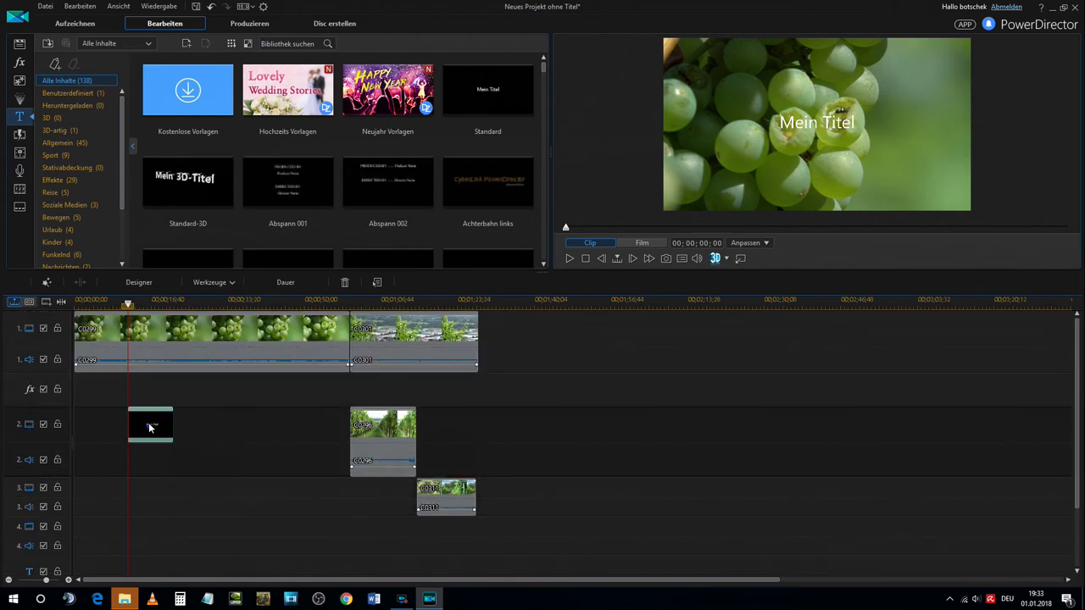
pyautogui.moveTo(152, 313); pyautogui.dragTo(148, 344)
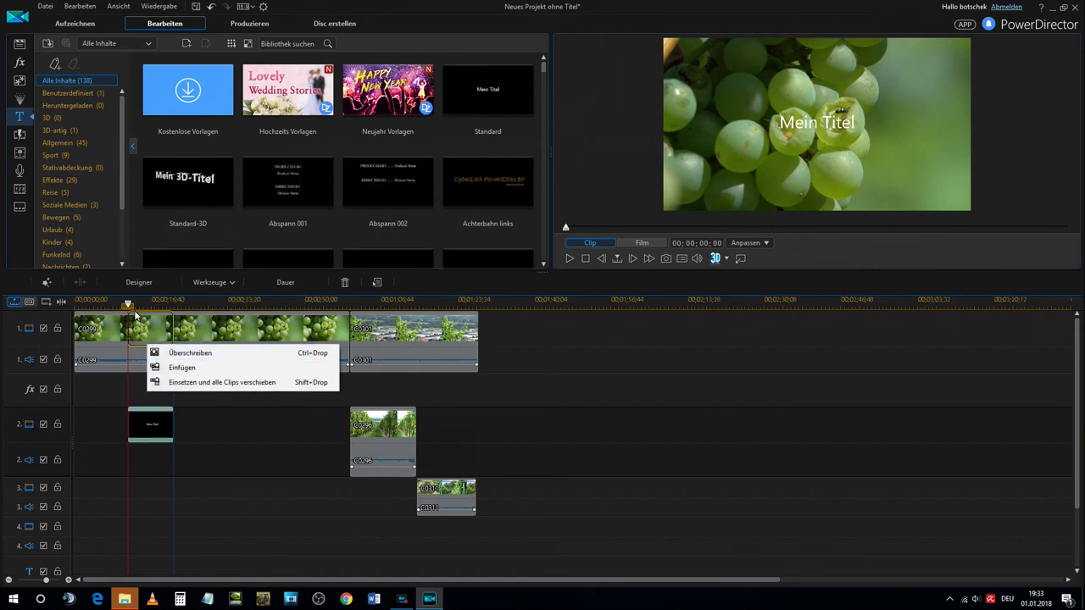
pyautogui.click(180, 355)
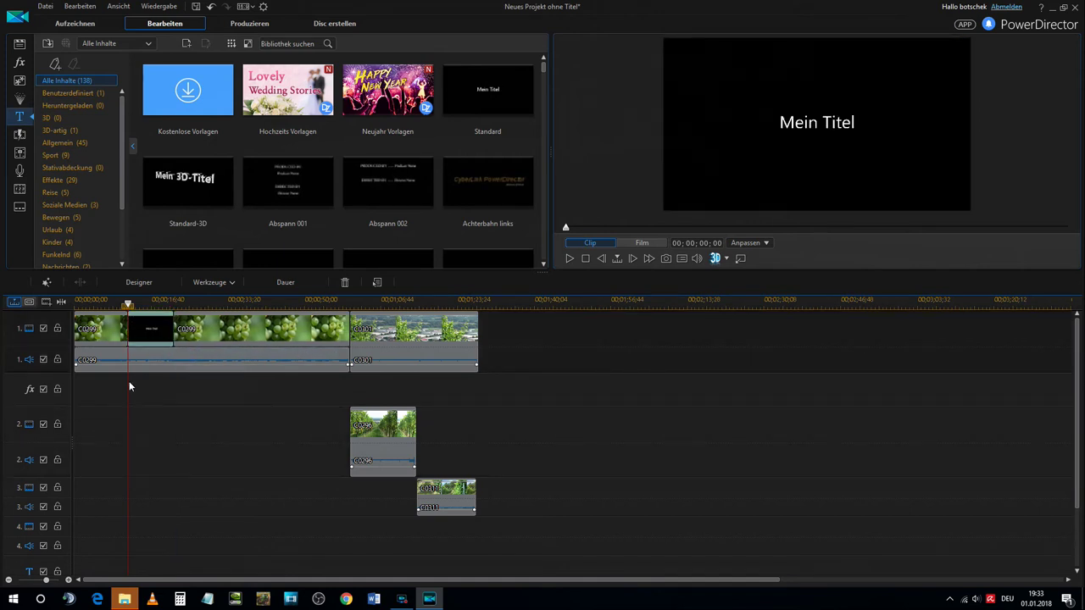
pyautogui.click(112, 317)
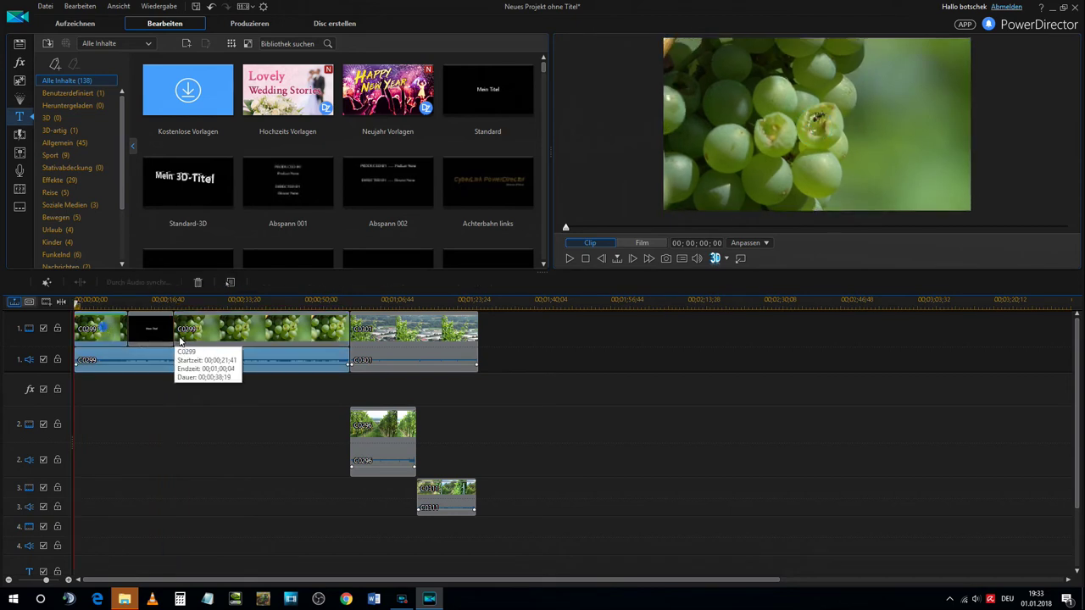
pyautogui.click(150, 316)
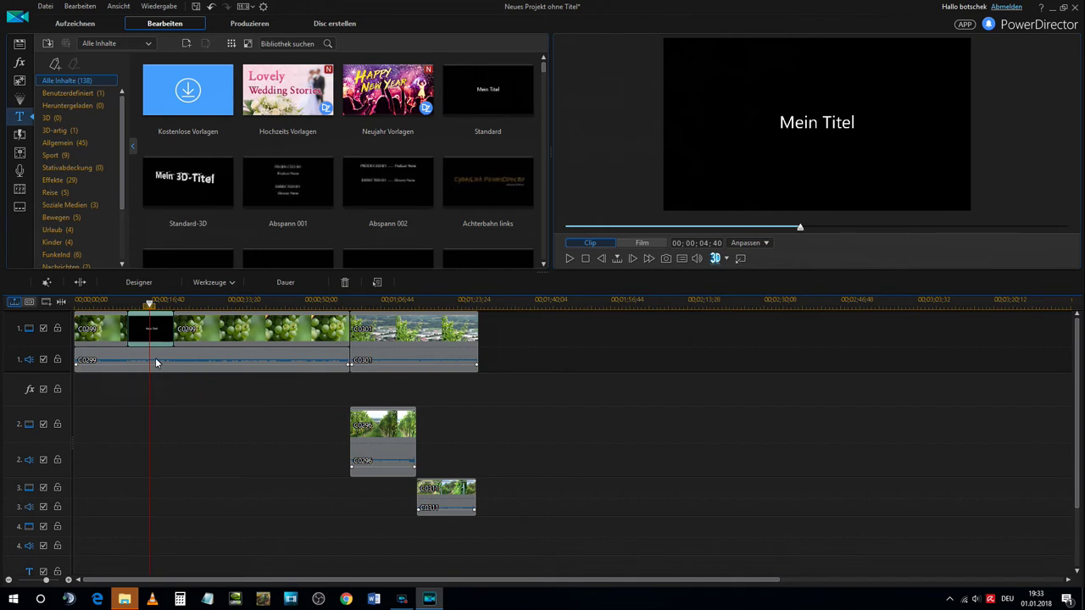
# - Move the title off track 1 to track 2, starting about 10 seconds in, and check the gap in clip C0299
pyautogui.moveTo(142, 332); pyautogui.dragTo(134, 435)
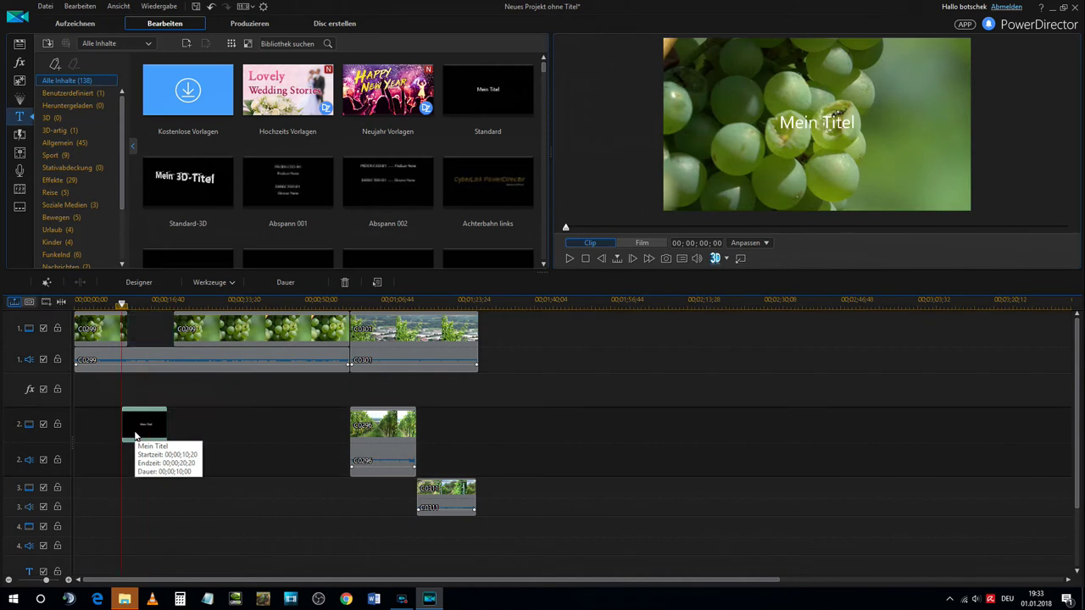
pyautogui.click(155, 328)
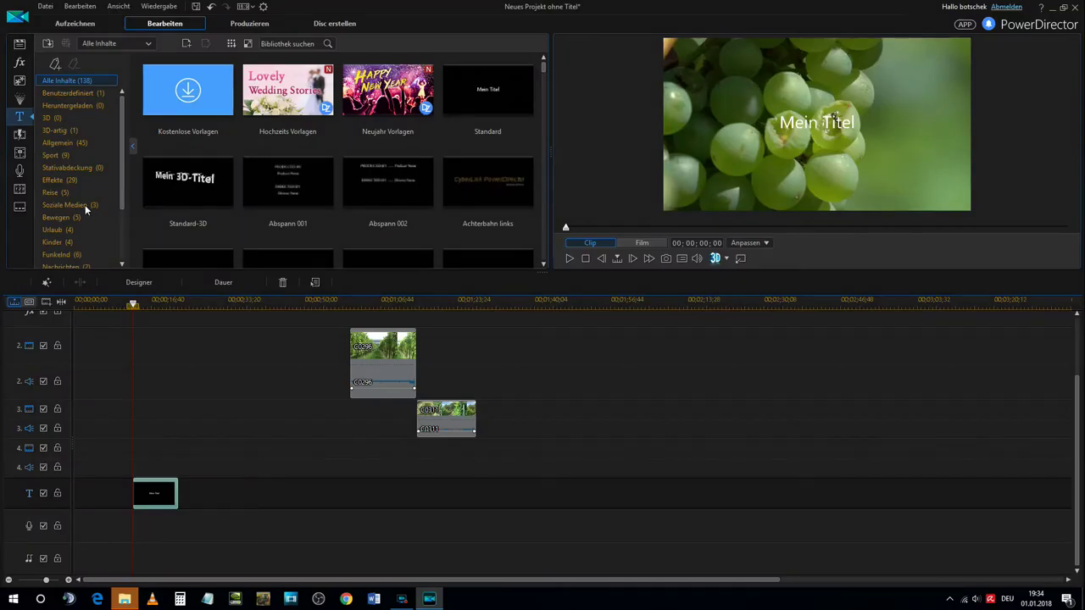
# - Import 9th_Symphony_Finale_by_Beethoven.mp3 from the folder Sound > Youtube Musik into the media library
pyautogui.click(20, 45)
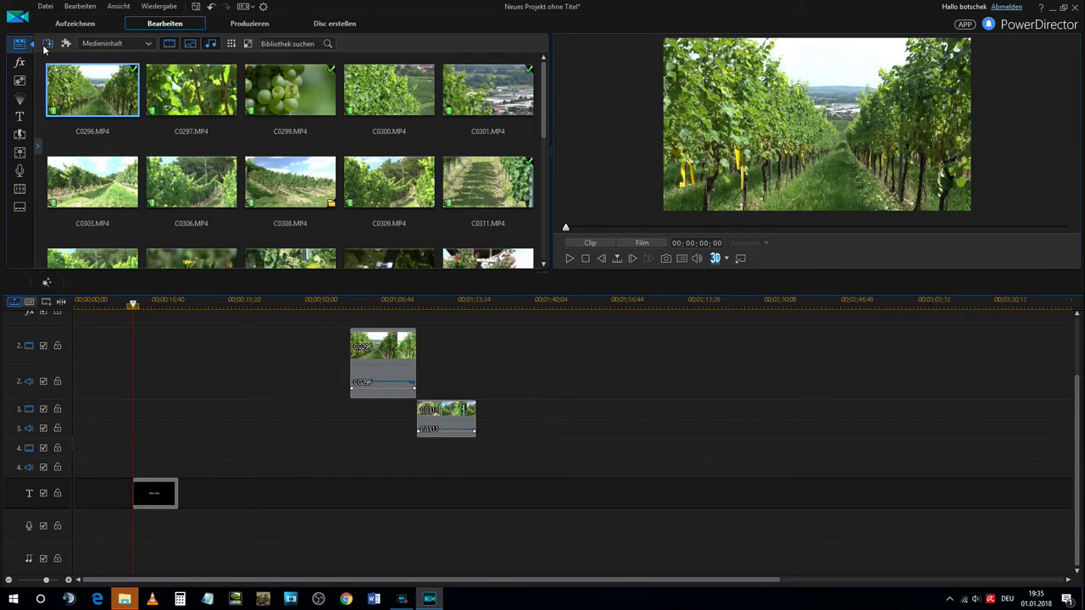
pyautogui.click(46, 45)
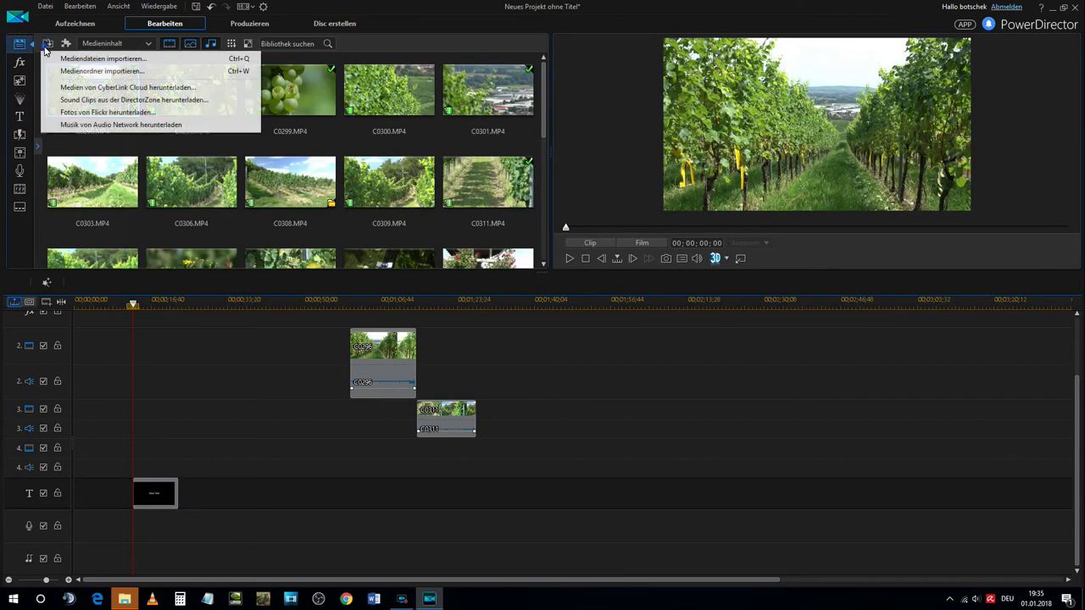
pyautogui.click(86, 60)
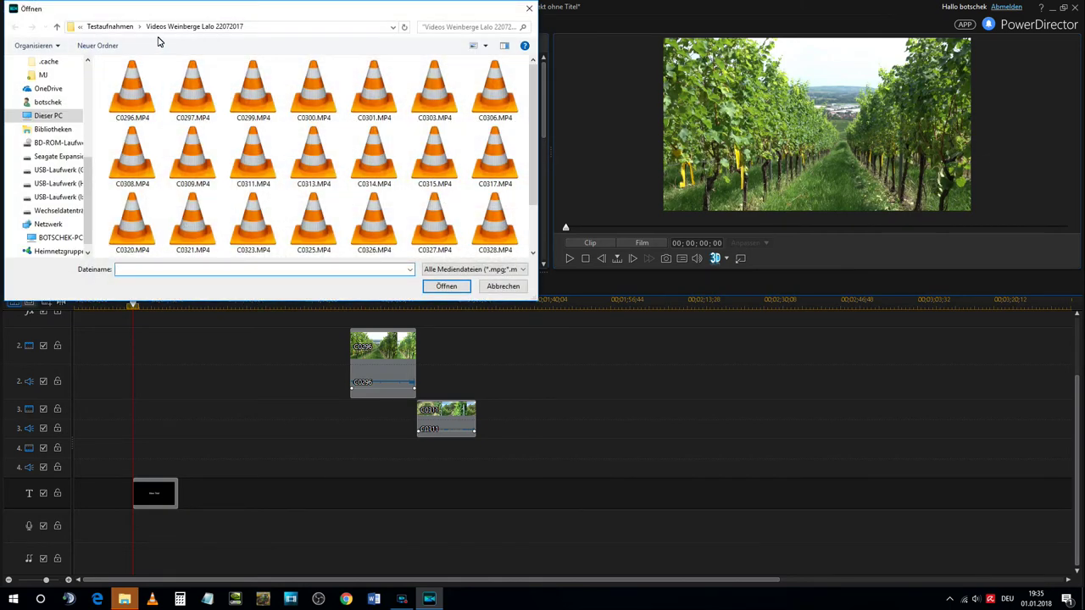
pyautogui.click(110, 27)
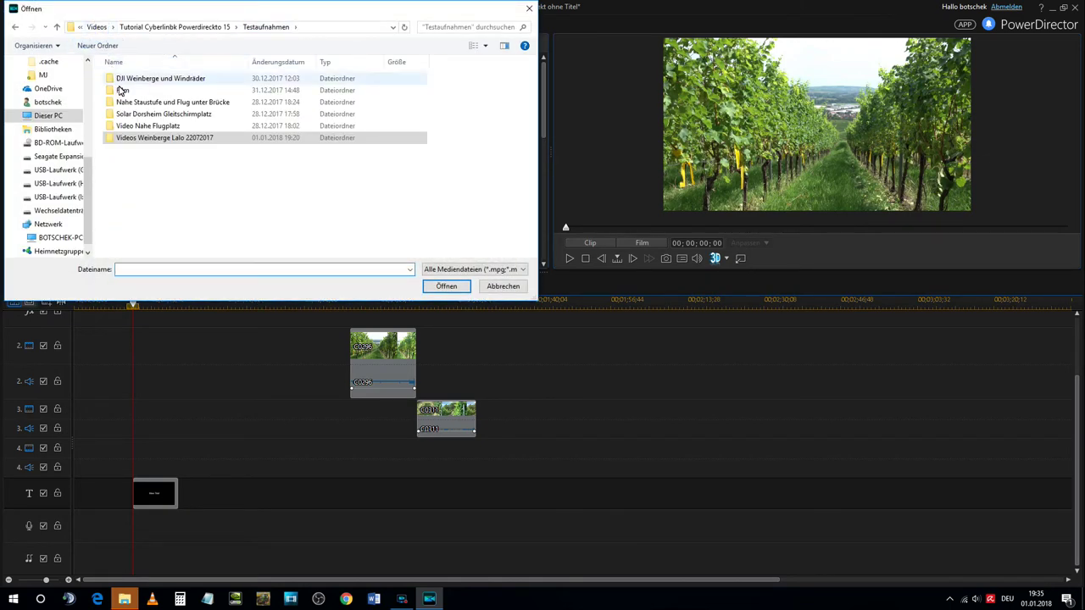
pyautogui.click(178, 29)
pyautogui.click(144, 78)
pyautogui.doubleClick(144, 78)
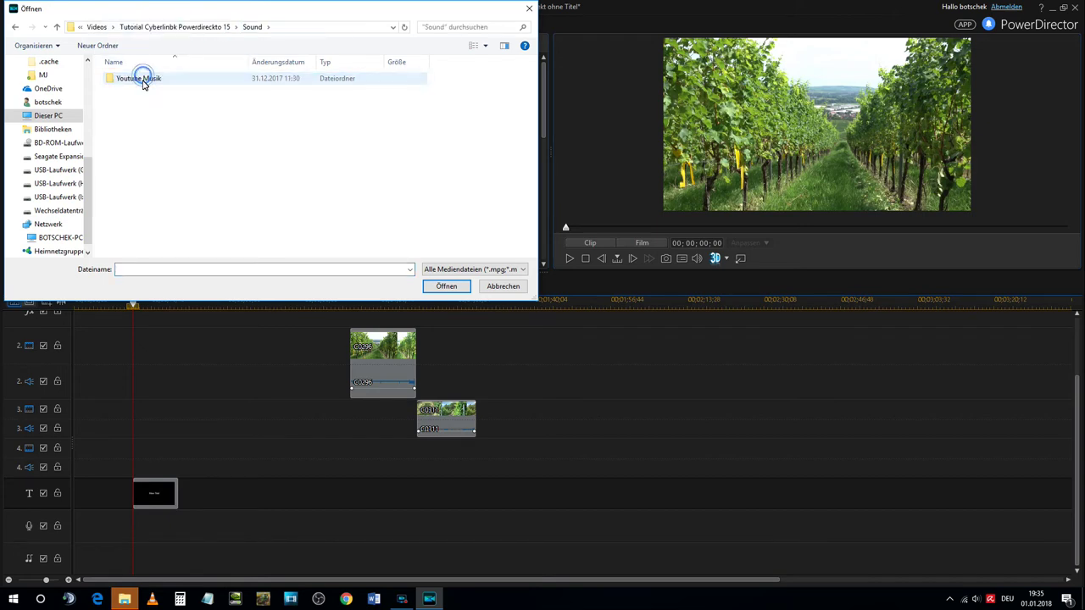
pyautogui.doubleClick(144, 77)
pyautogui.click(144, 90)
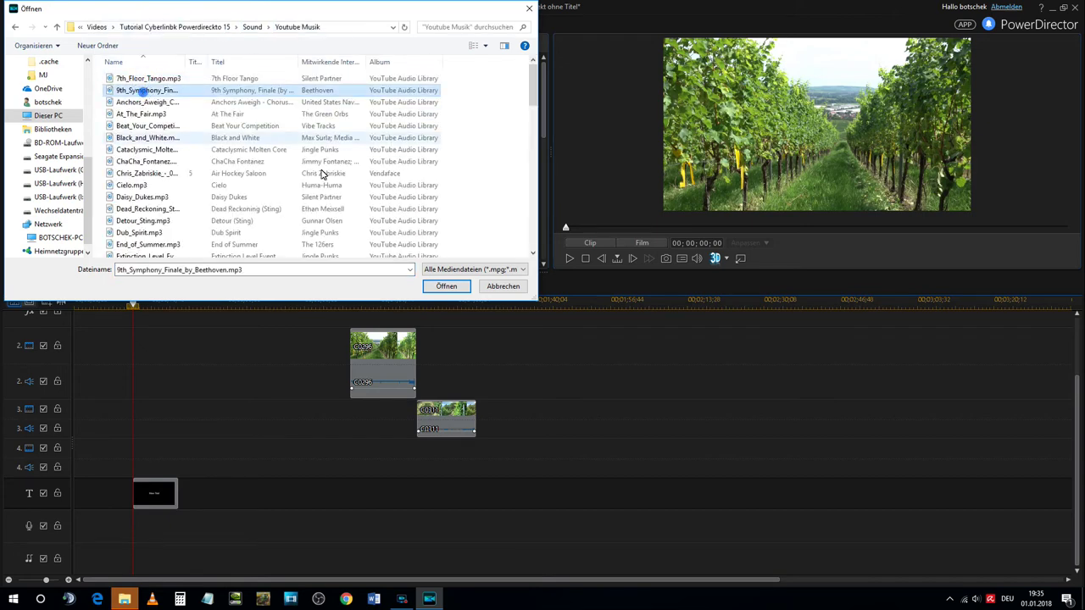
pyautogui.click(447, 287)
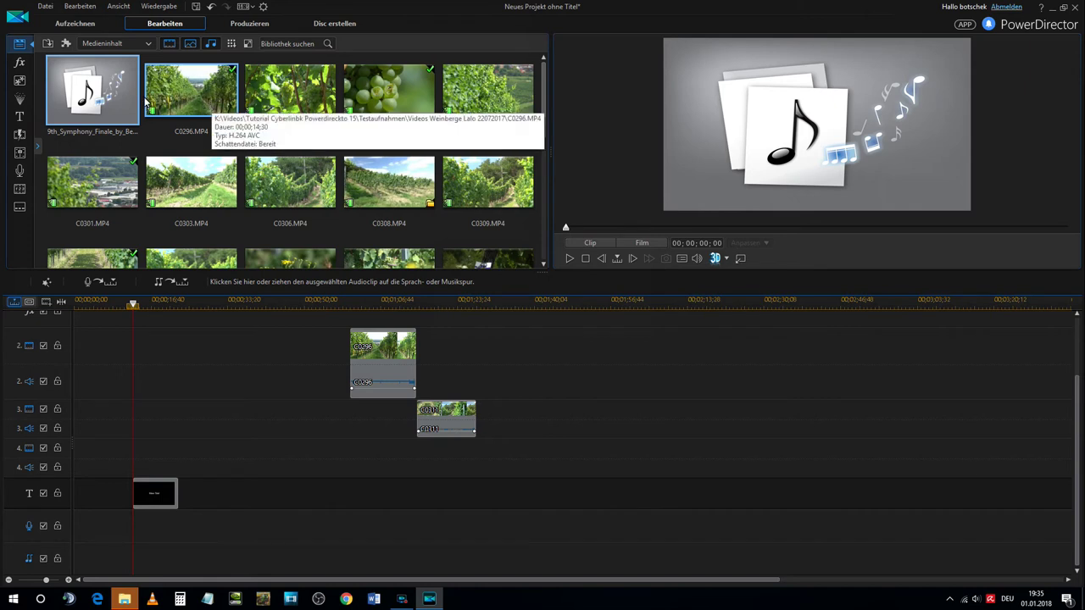
# - Filter the library to audio, place 9th_Symphony_Finale_by_Beethoven on the music track at the playhead and play a few seconds
pyautogui.click(169, 44)
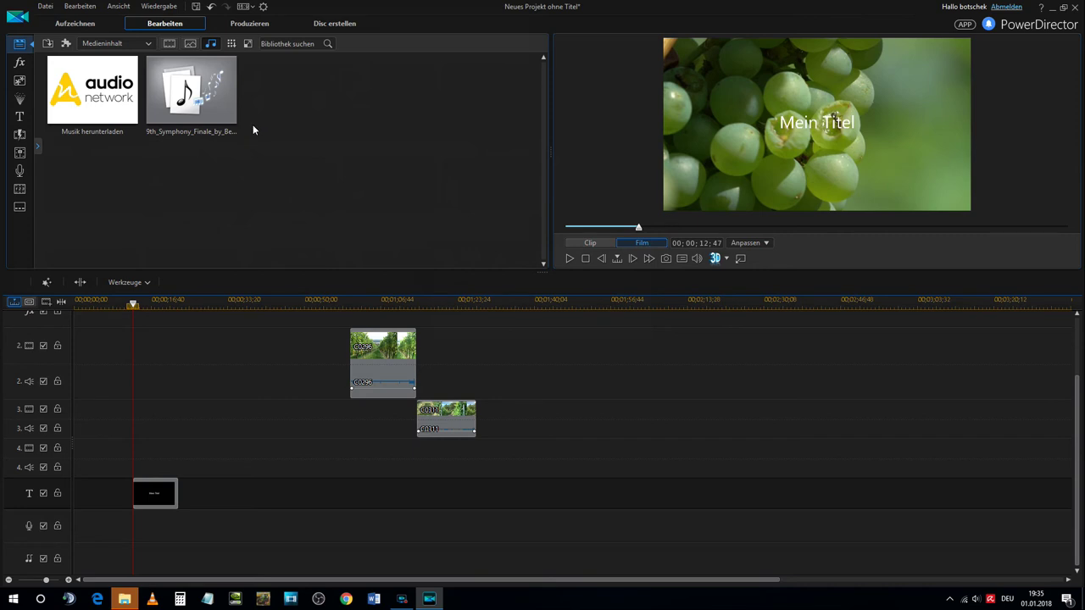
pyautogui.moveTo(206, 100); pyautogui.dragTo(136, 576)
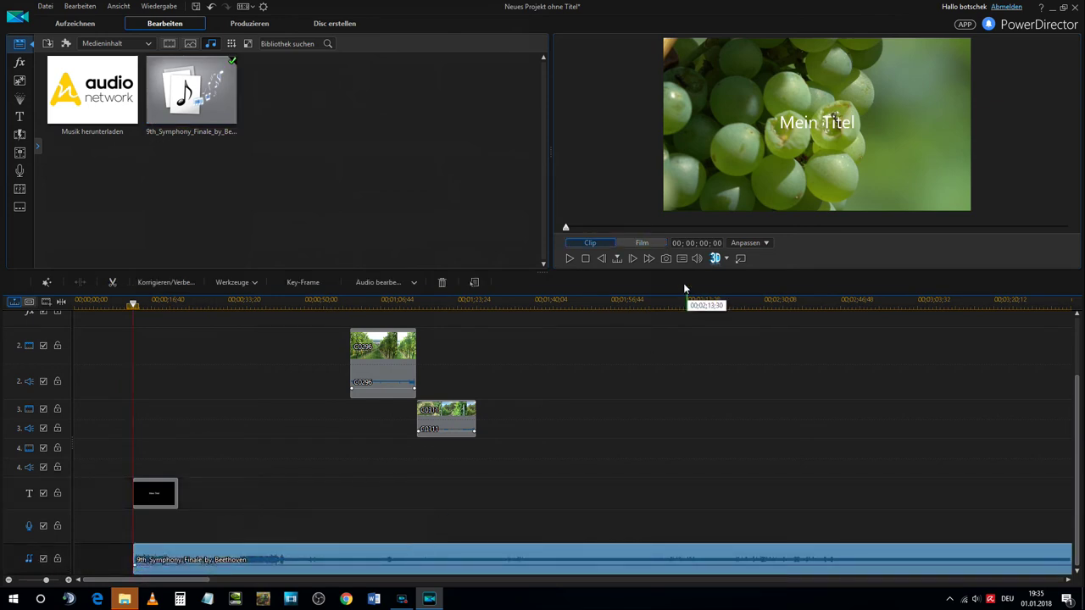
pyautogui.click(570, 259)
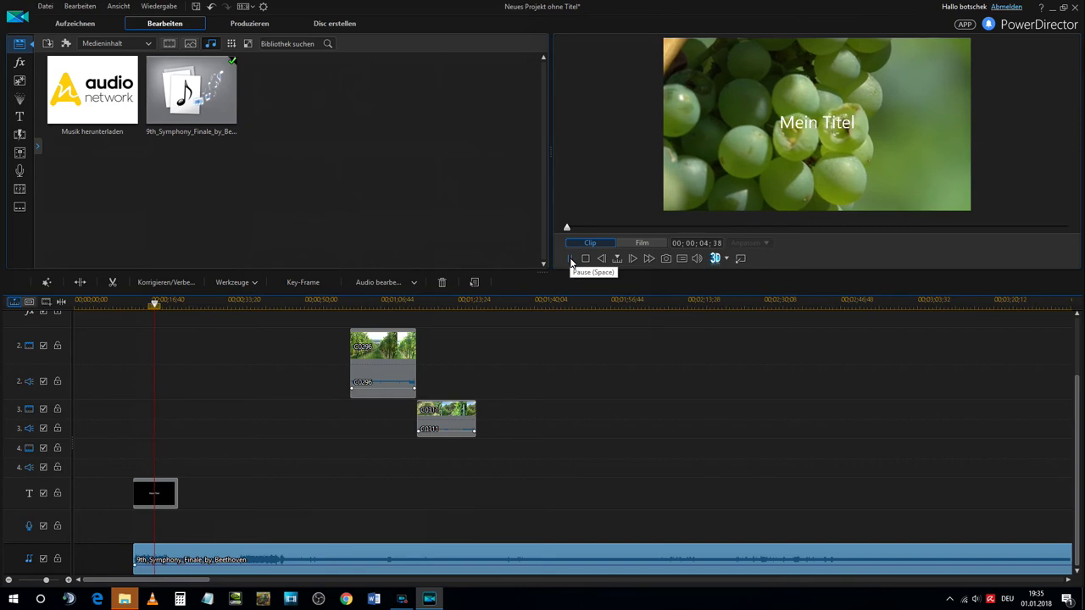
pyautogui.click(570, 260)
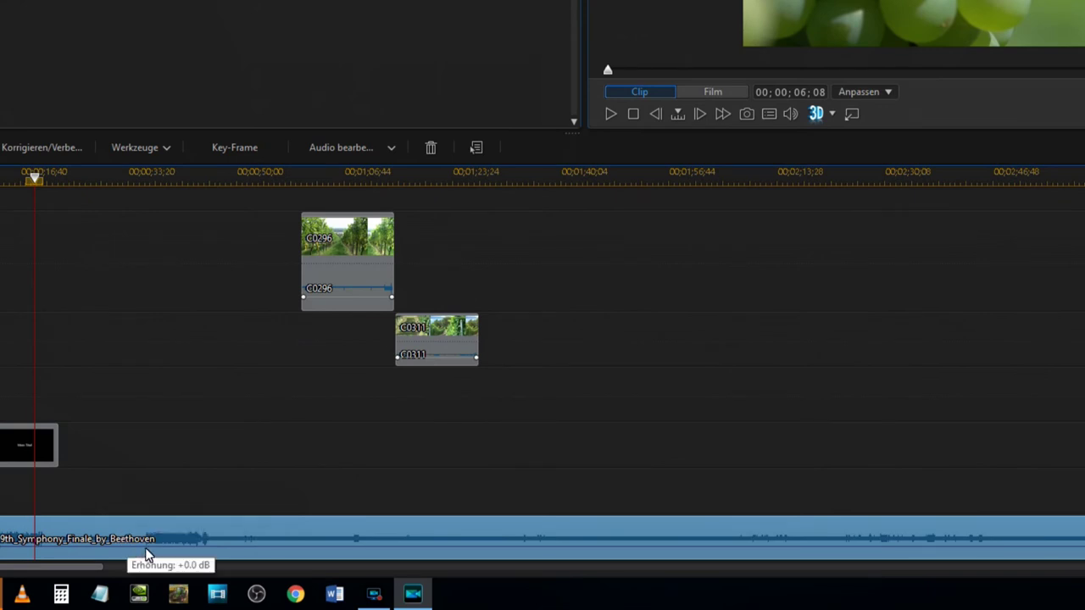
# - Add two volume points to the start of the music clip's volume line and lower both of them
pyautogui.click(163, 549)
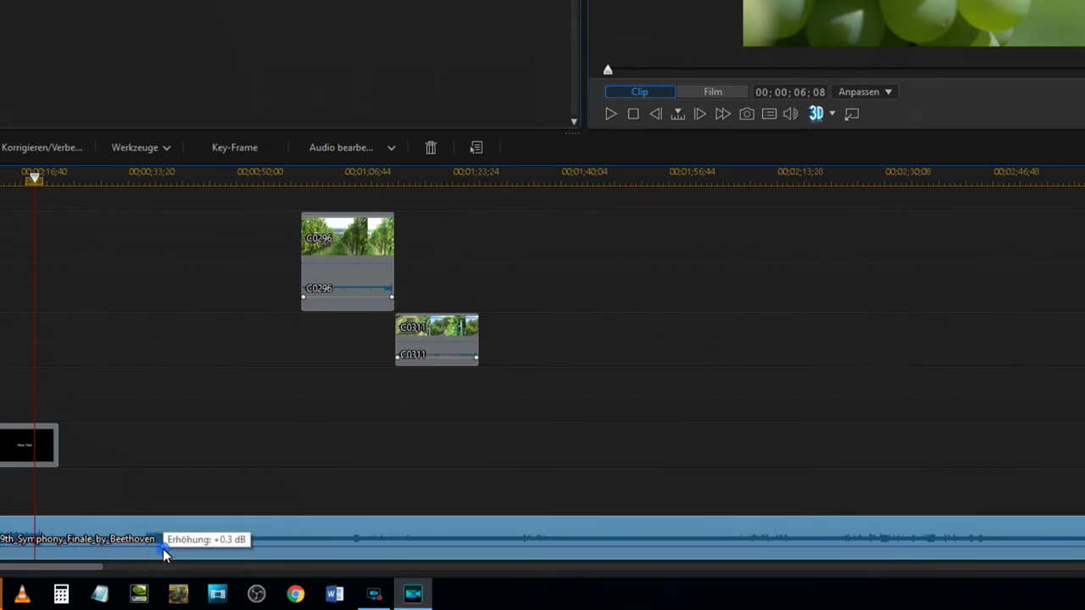
pyautogui.click(225, 549)
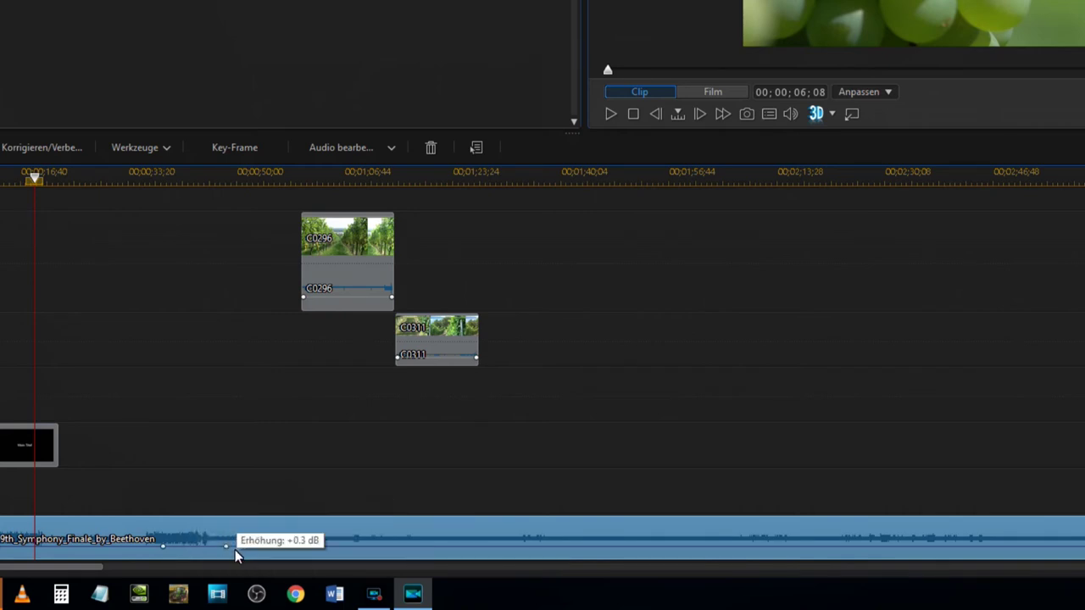
pyautogui.moveTo(226, 547)
pyautogui.mouseDown()
pyautogui.moveTo(224, 559)
pyautogui.moveTo(230, 551)
pyautogui.mouseUp()
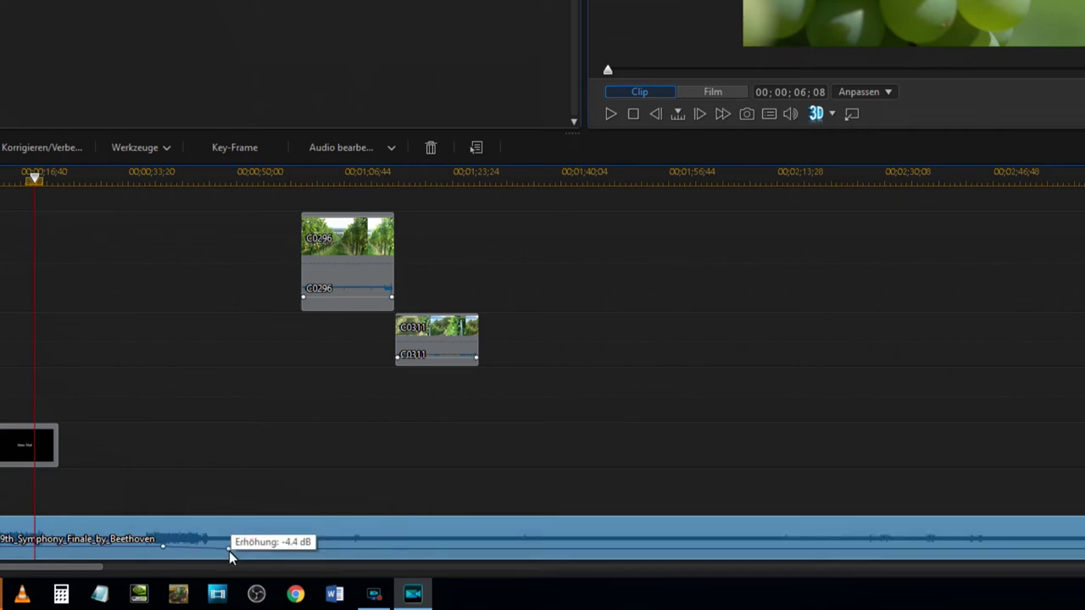
pyautogui.click(161, 549)
pyautogui.moveTo(162, 550); pyautogui.dragTo(160, 556)
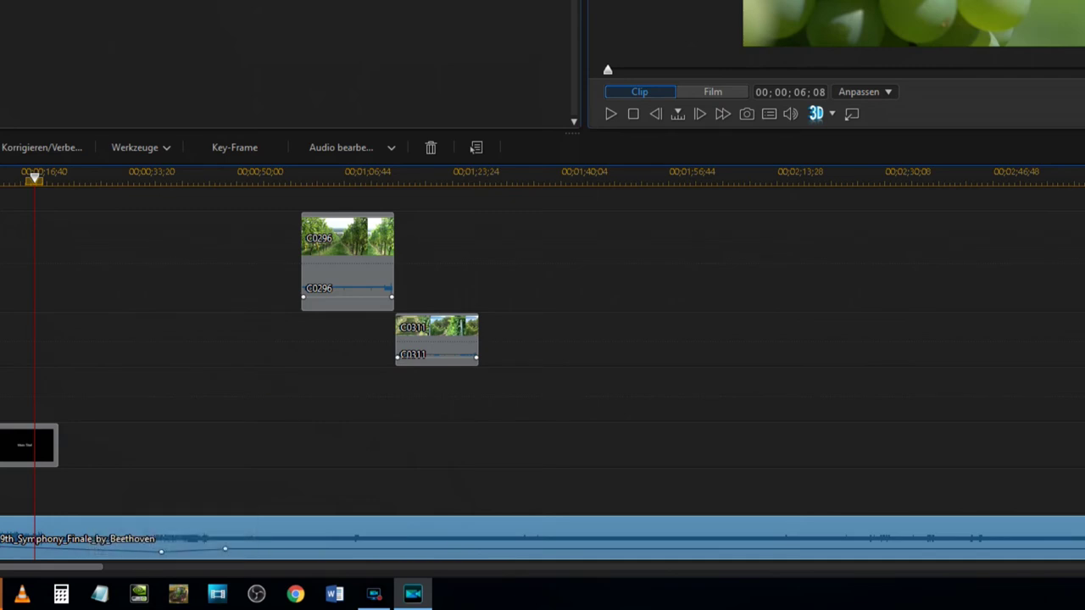
# - Raise the second volume point of the music clip and add three more points behind it to form a rising and falling curve
pyautogui.scroll(1, 543, 339)
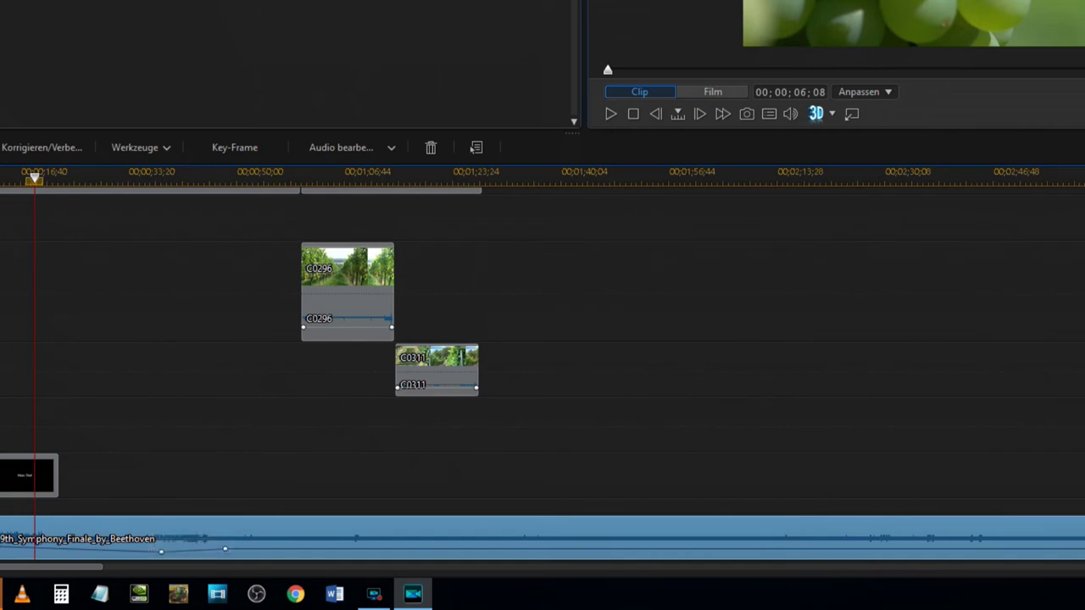
pyautogui.scroll(-2, 751, 380)
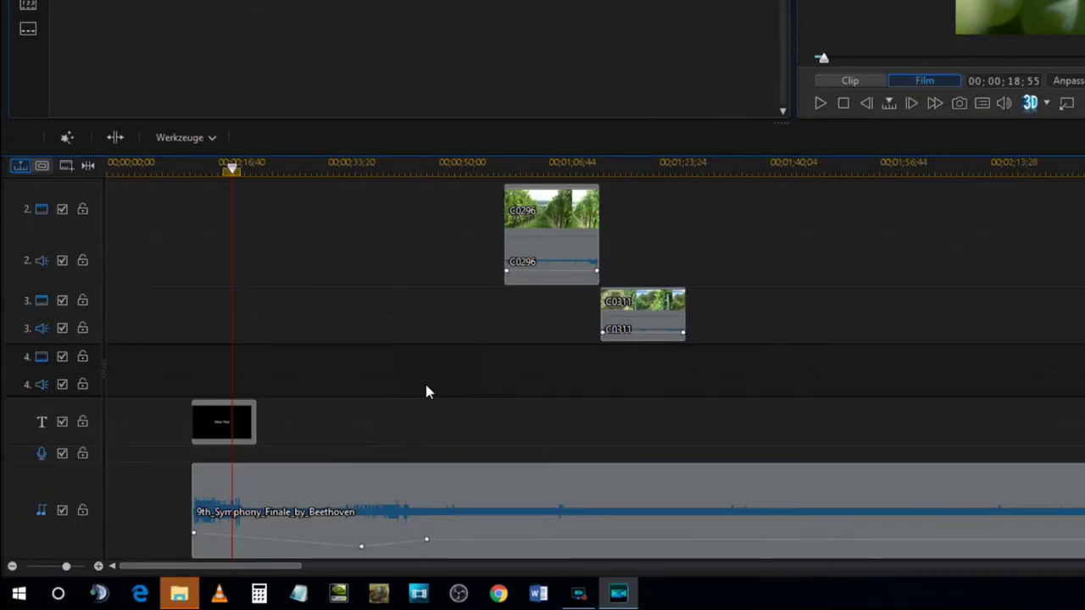
pyautogui.click(243, 529)
pyautogui.moveTo(364, 553)
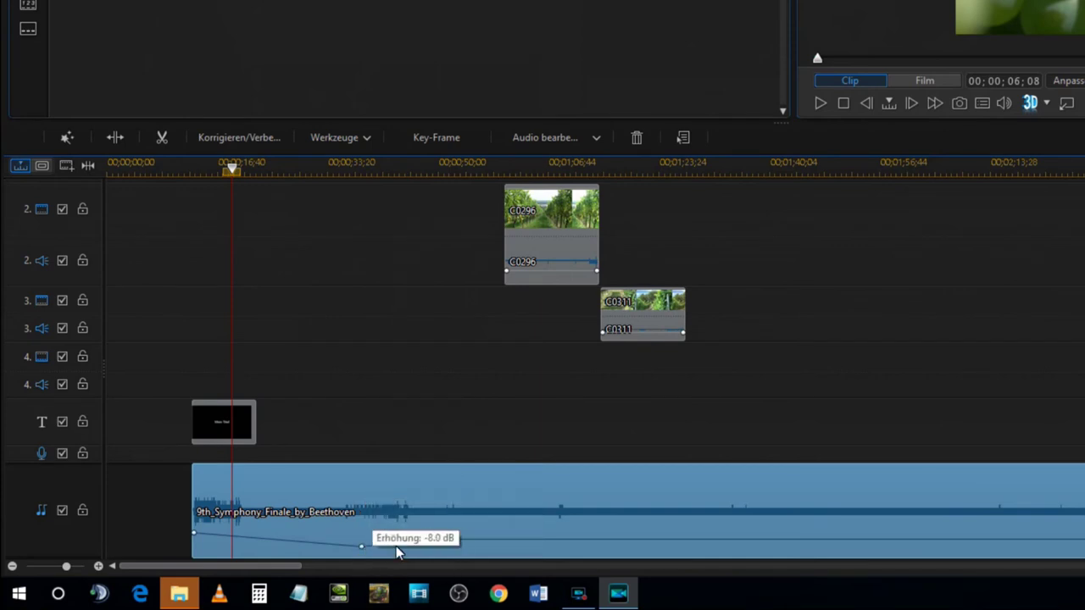
pyautogui.click(424, 541)
pyautogui.moveTo(425, 540); pyautogui.dragTo(498, 535)
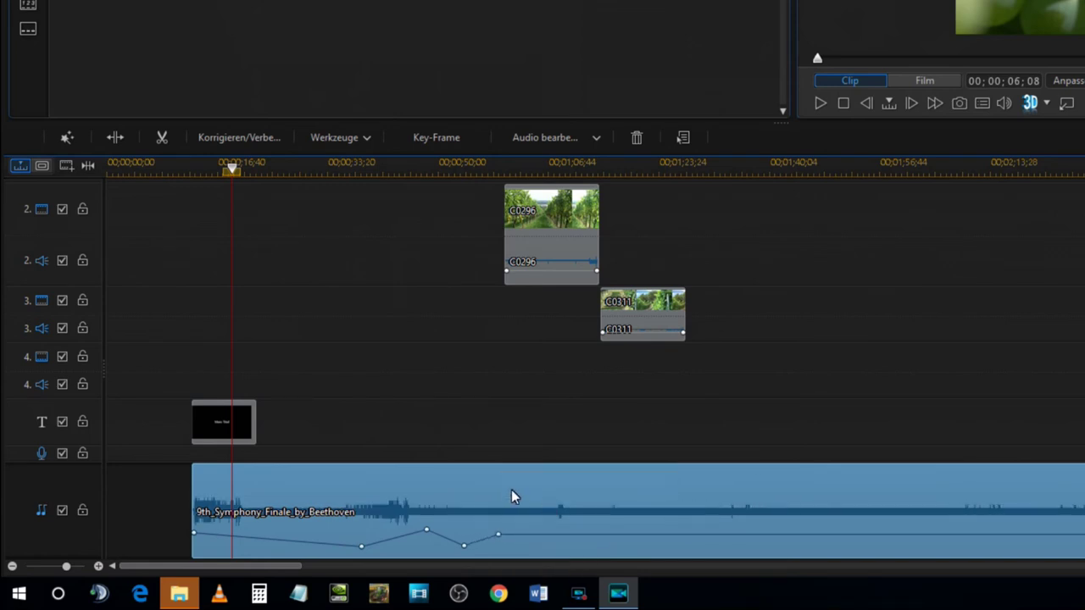
pyautogui.click(538, 535)
pyautogui.moveTo(538, 535); pyautogui.dragTo(538, 526)
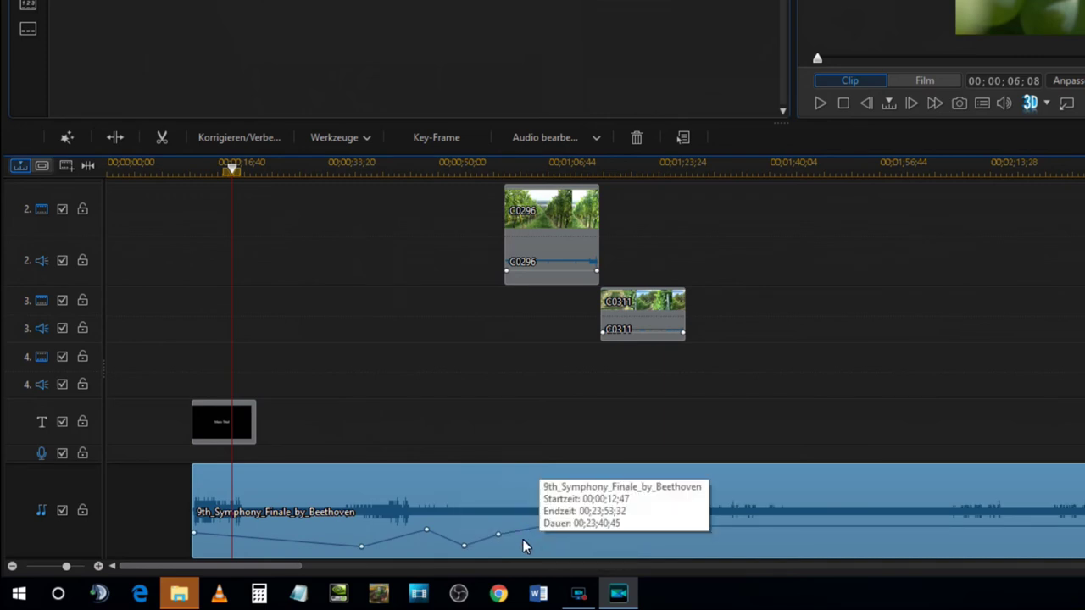
pyautogui.click(497, 535)
pyautogui.click(543, 528)
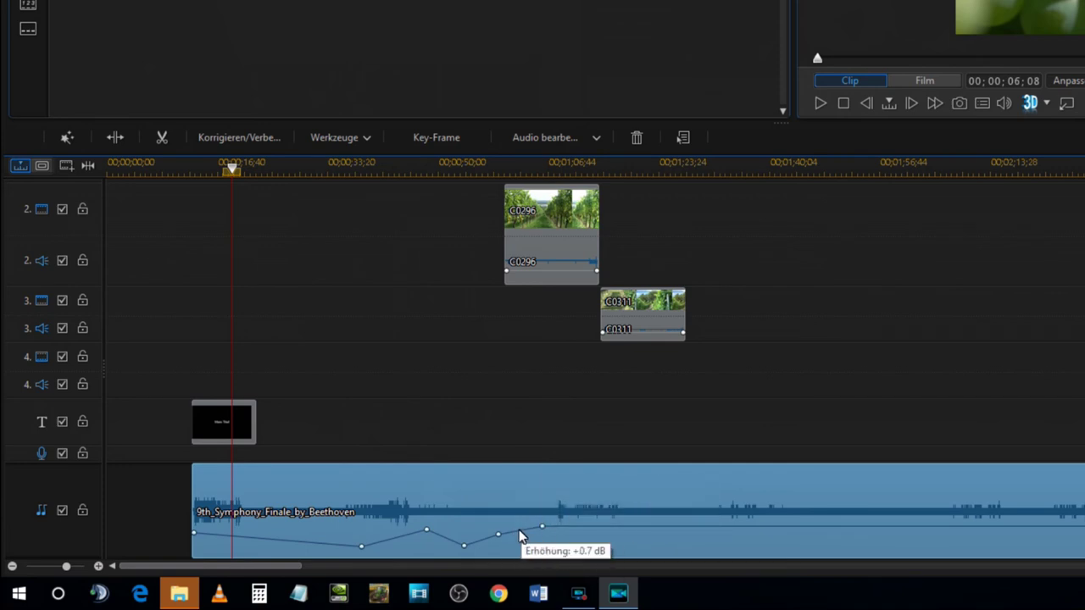
# - Reset the music clip's volume curve with "Original-Lautstärke wiederherstellen"
pyautogui.rightClick(453, 489)
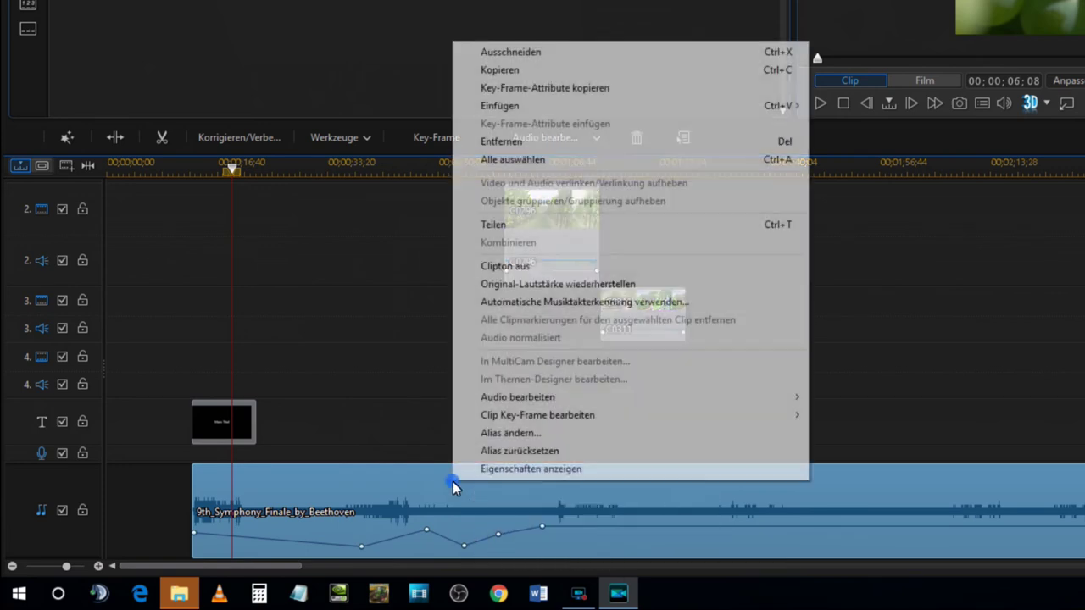
pyautogui.click(599, 288)
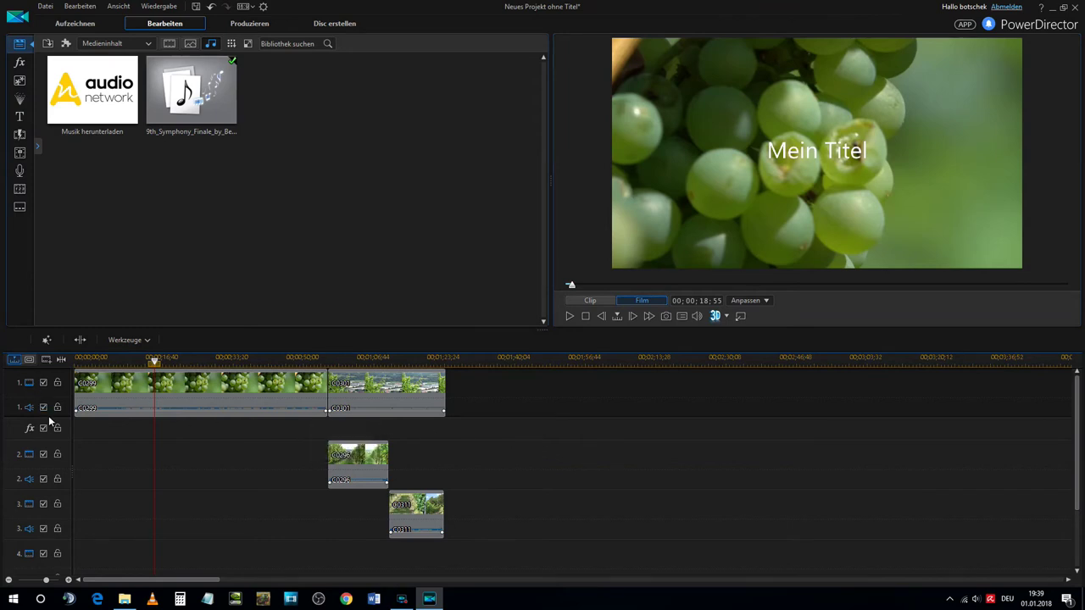
# - Enlarge the timeline area by moving its divider with the library and preview upward, so that more tracks fit
pyautogui.scroll(-2, 310, 506)
pyautogui.scroll(2, 310, 506)
pyautogui.scroll(-3, 248, 468)
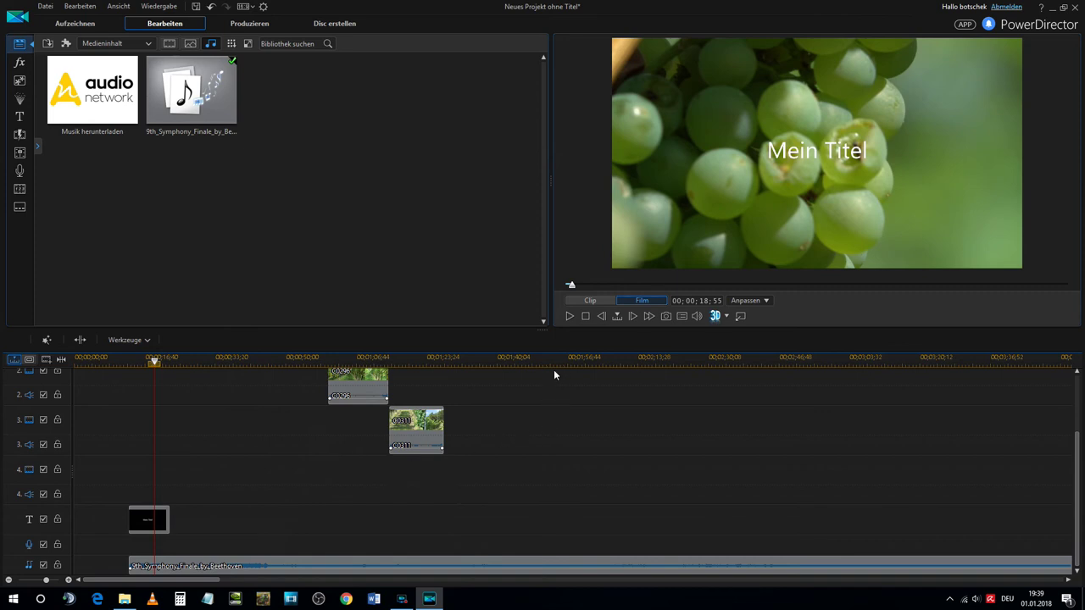
pyautogui.moveTo(546, 329); pyautogui.dragTo(547, 270)
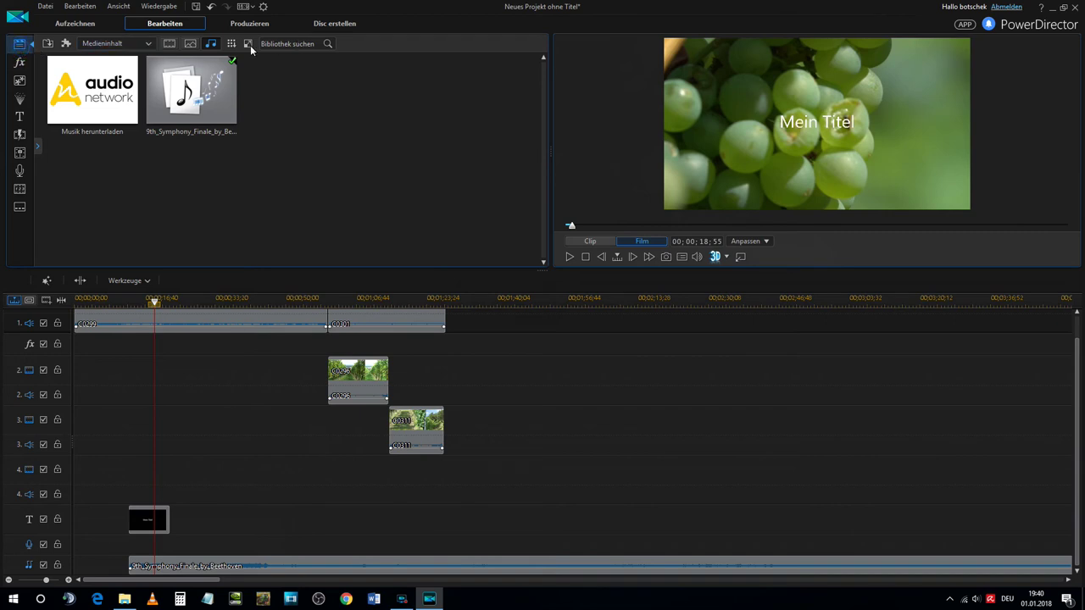
# - Show video and image files in the media library again alongside audio and look through the clips
pyautogui.click(169, 44)
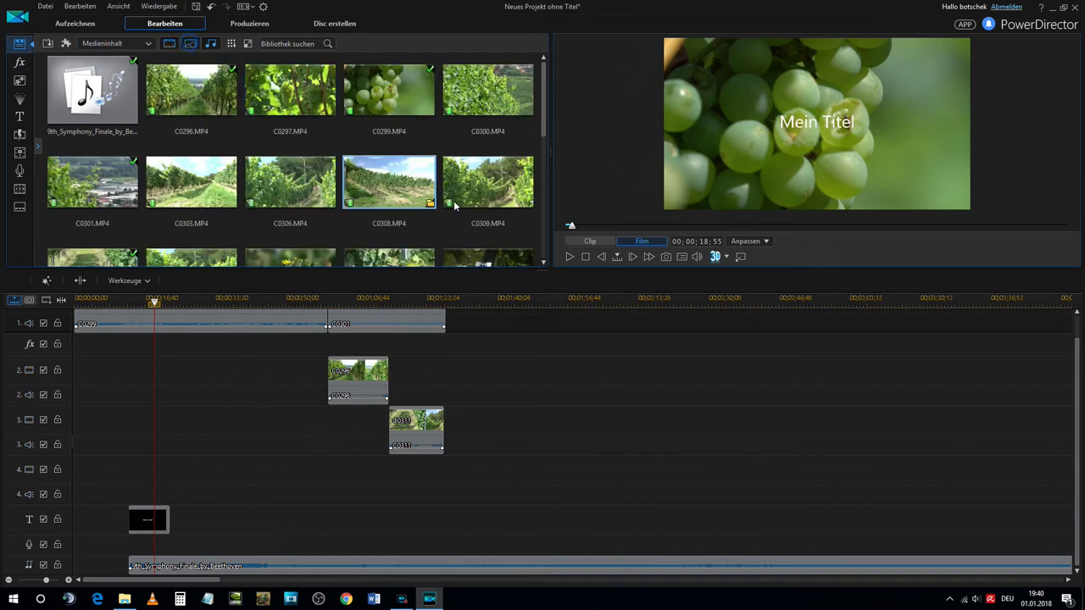
pyautogui.scroll(-10, 399, 157)
pyautogui.scroll(10, 400, 157)
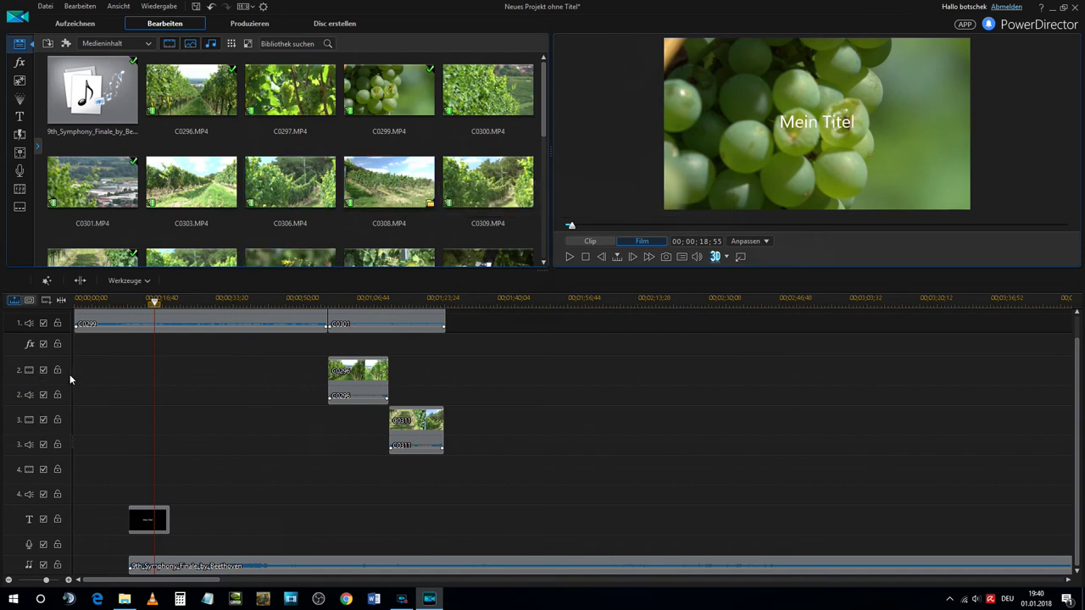
# - Set the video track height to "Groß" and the audio track height to "Klein"
pyautogui.rightClick(82, 352)
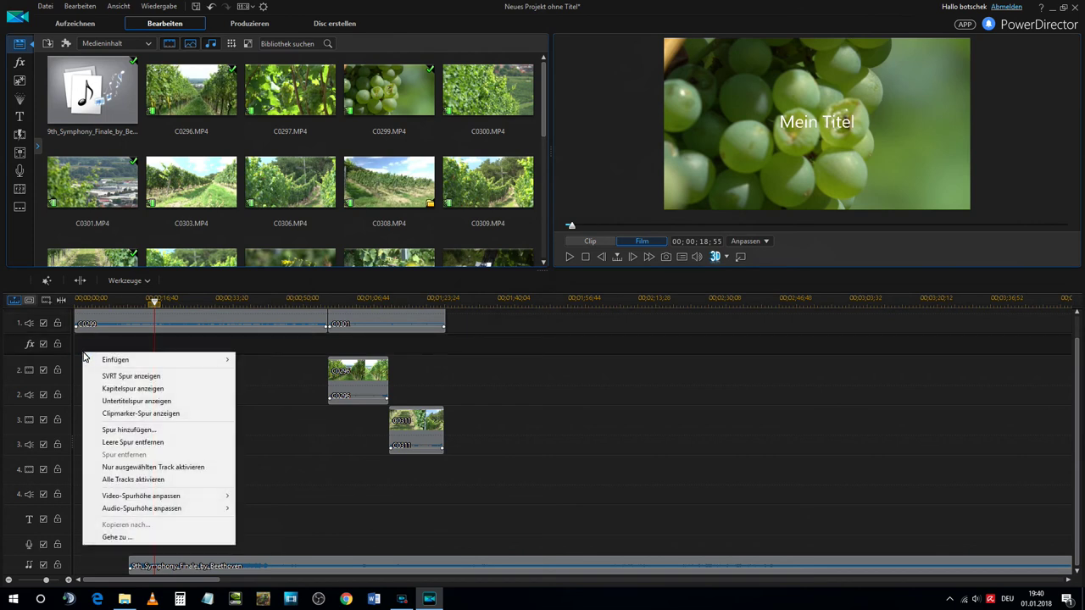
pyautogui.moveTo(161, 498)
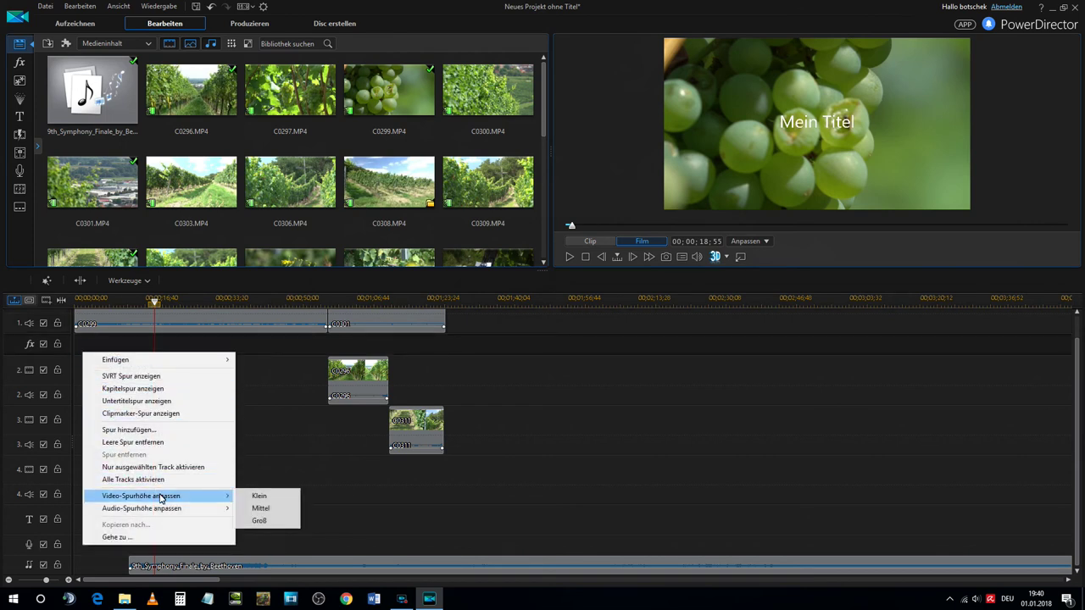
pyautogui.click(241, 521)
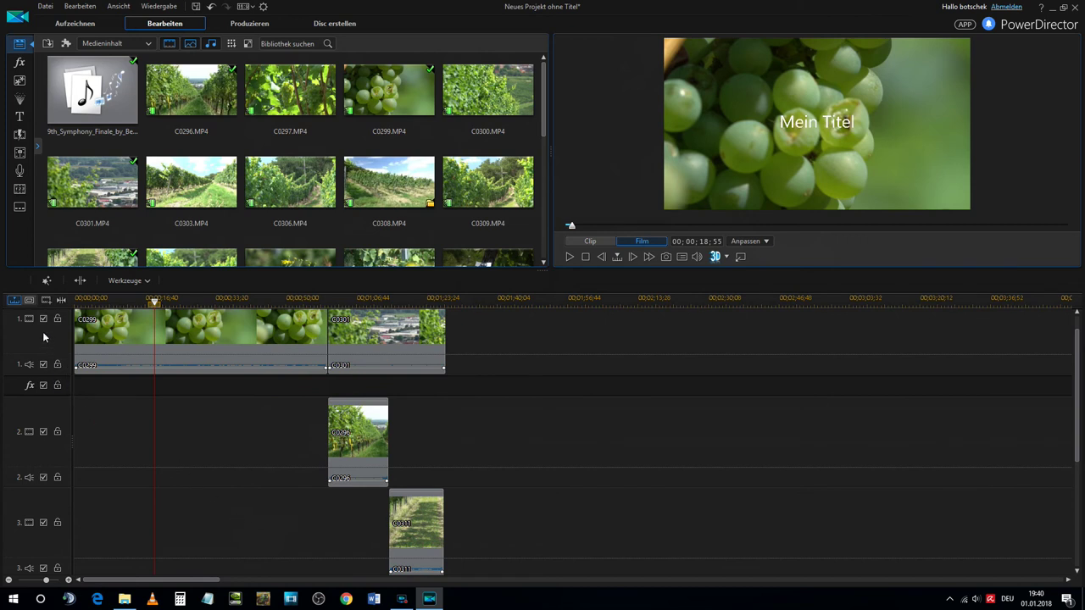
pyautogui.rightClick(54, 370)
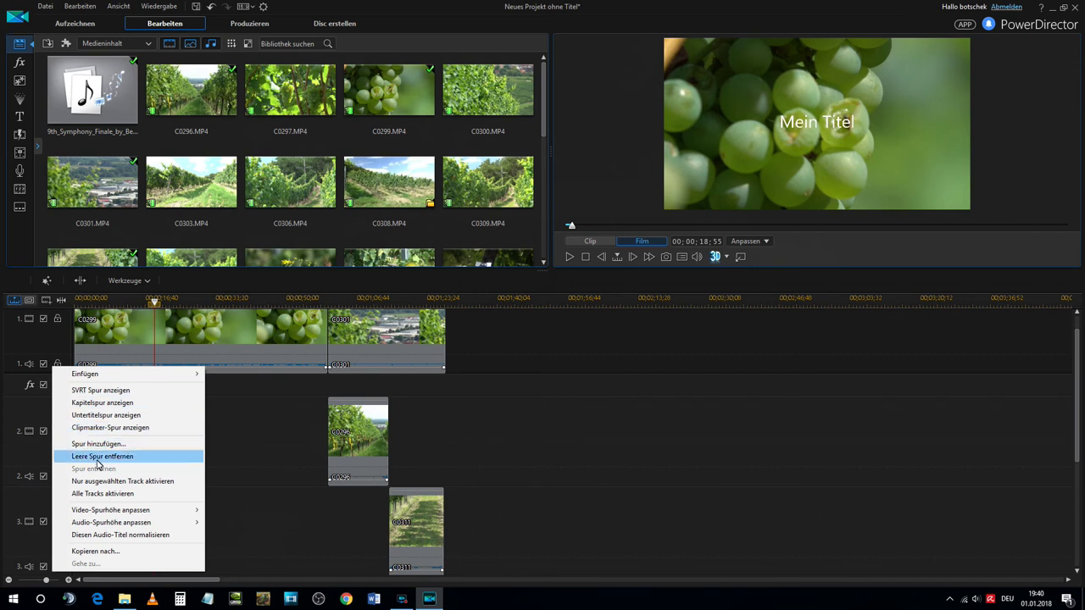
pyautogui.moveTo(136, 525)
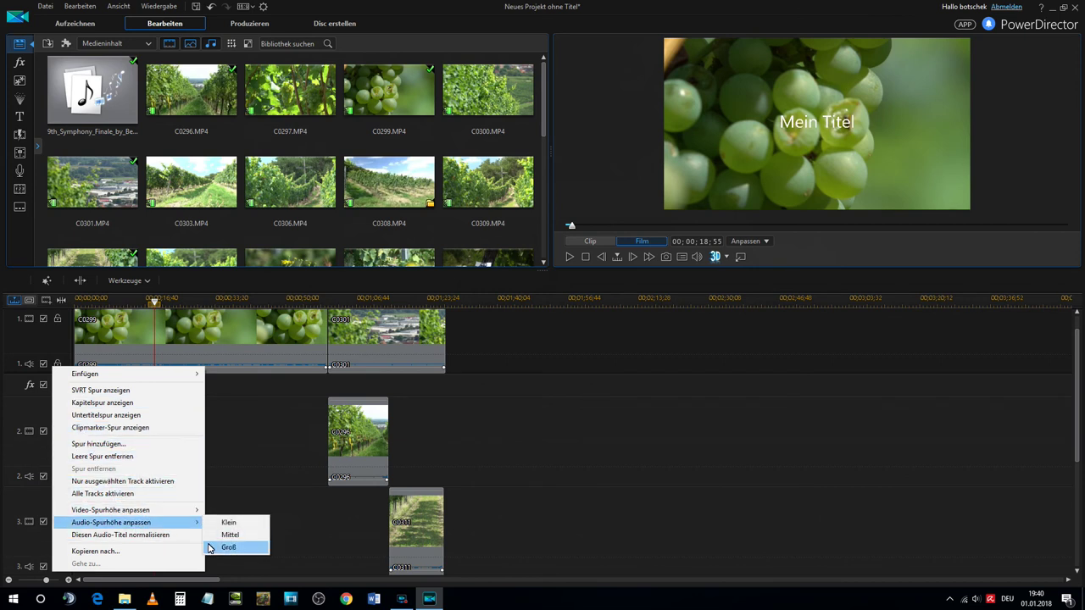
pyautogui.click(221, 524)
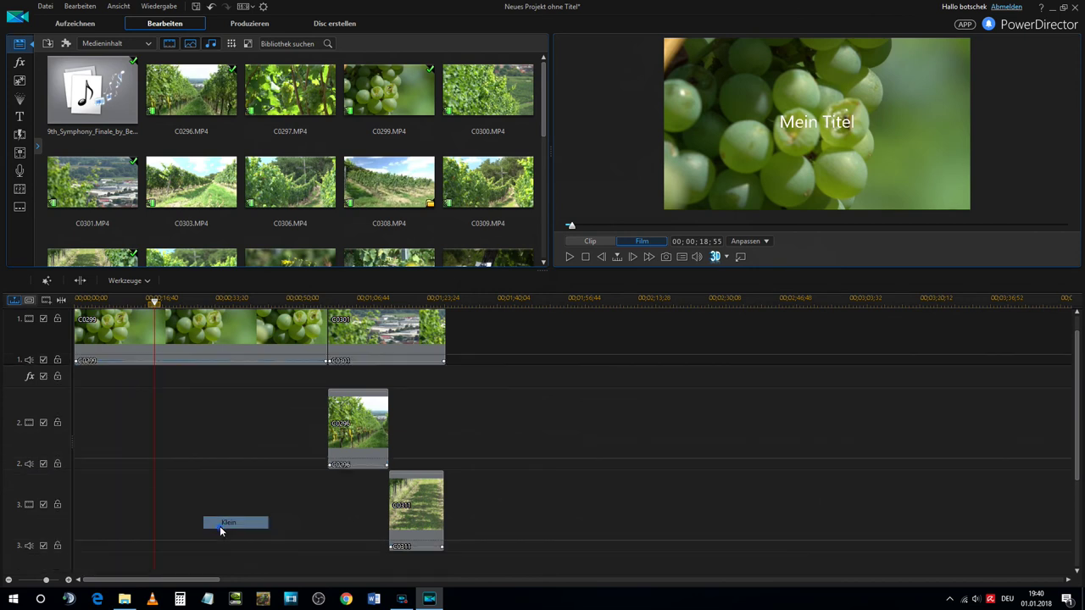
# - Remove the empty tracks from the timeline with "Leere Spur entfernen" and check the remaining title and music tracks
pyautogui.click(152, 403)
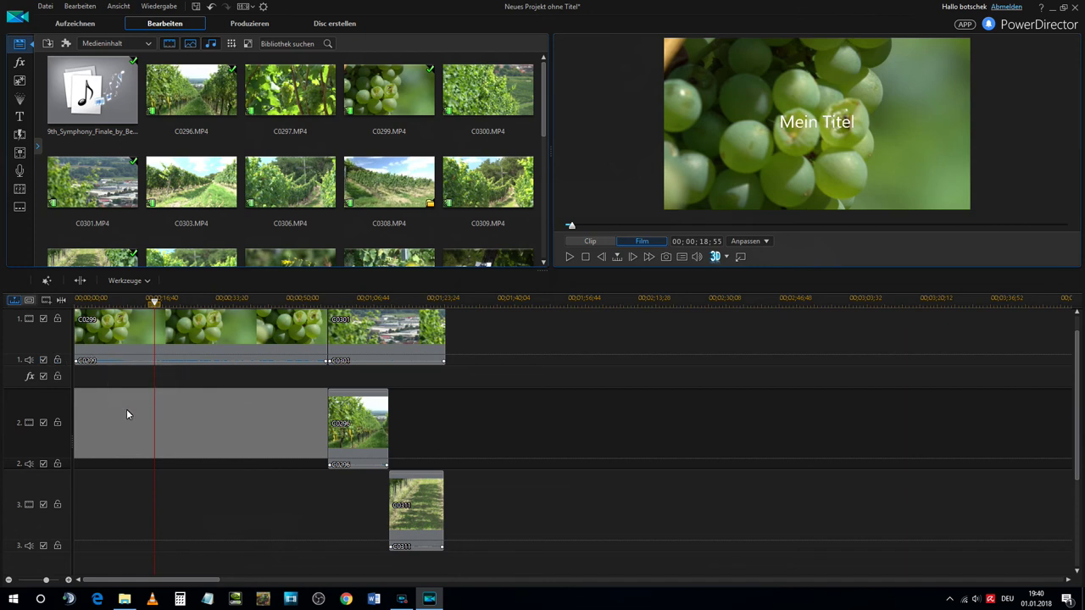
pyautogui.rightClick(116, 509)
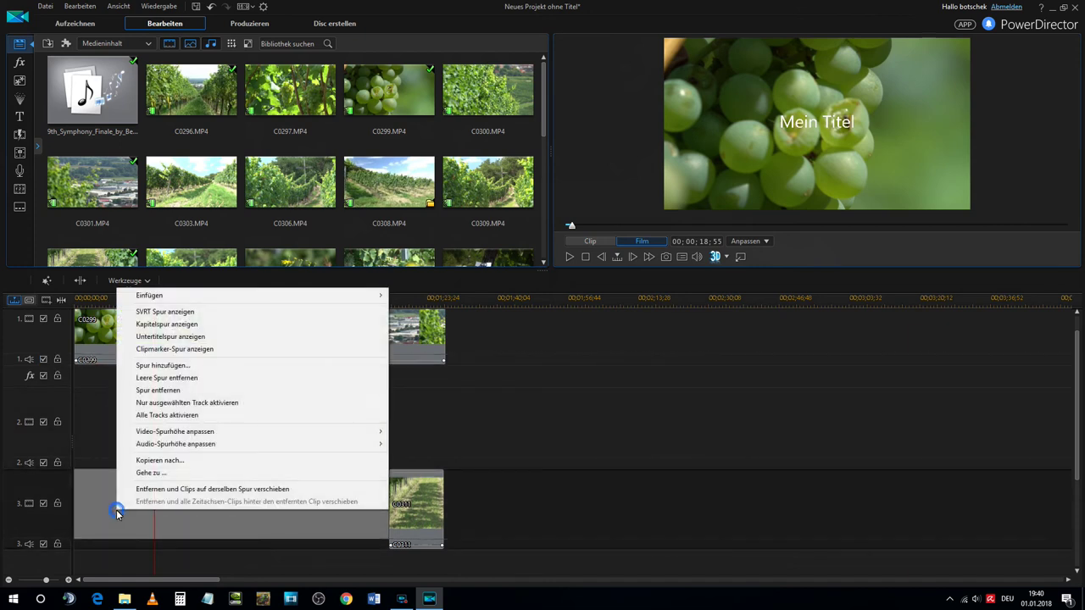
pyautogui.click(183, 378)
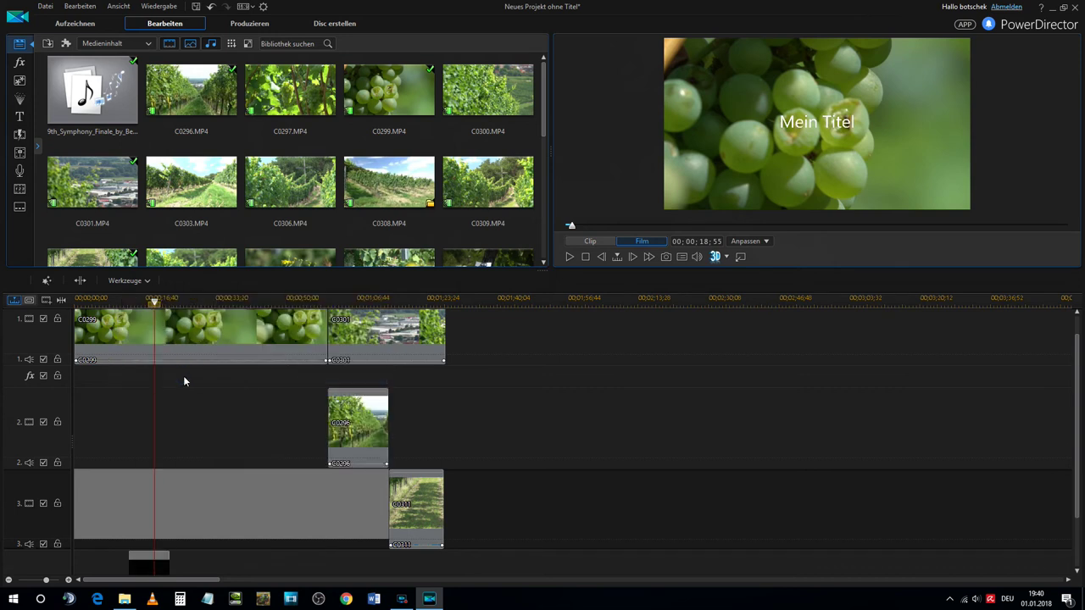
pyautogui.scroll(-2, 186, 395)
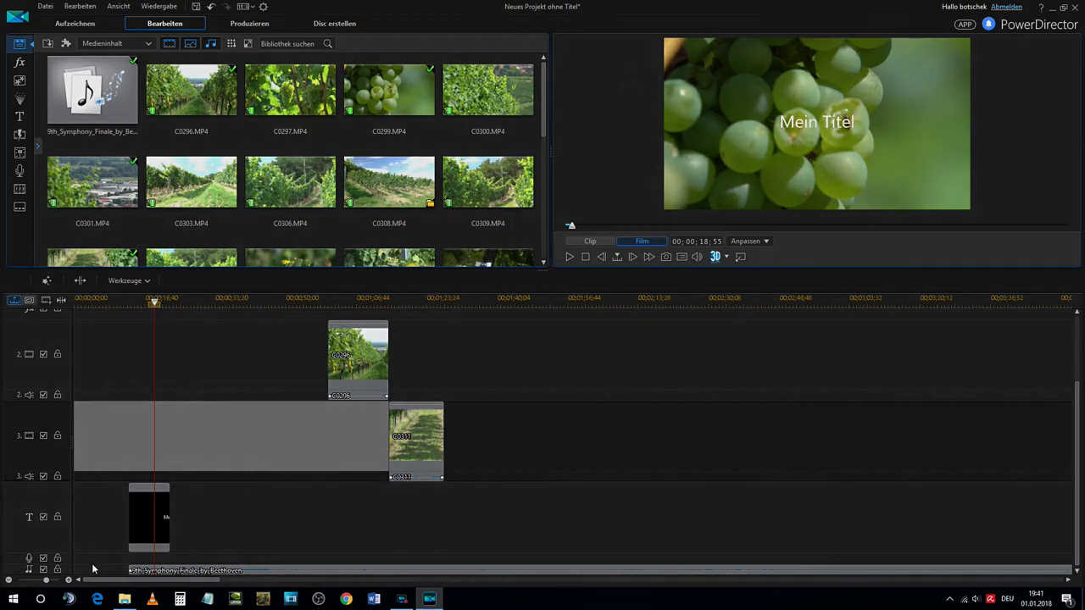
pyautogui.moveTo(147, 570)
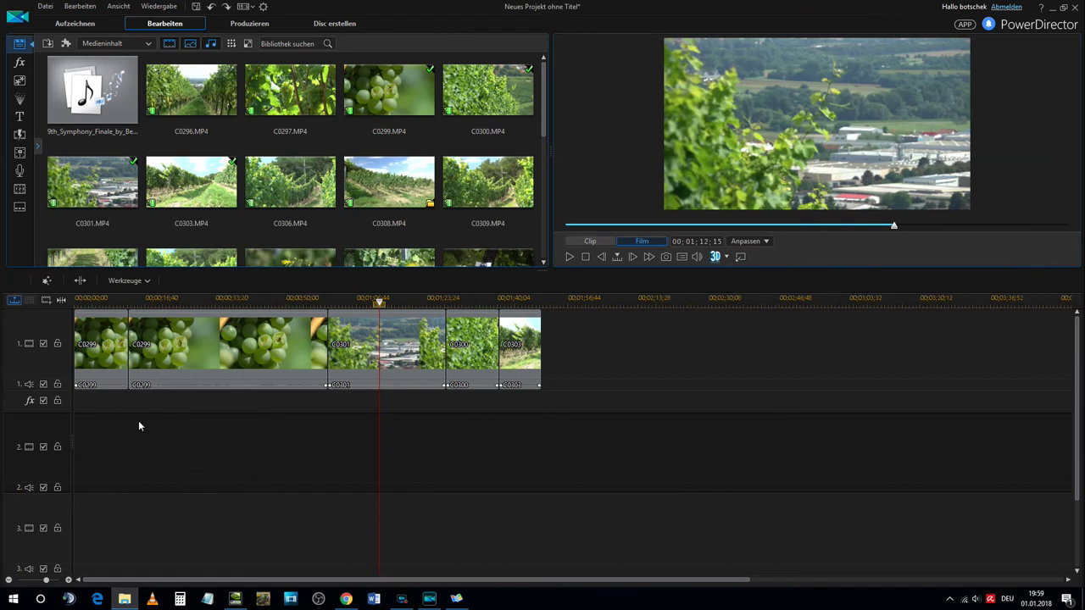
# - Show the clip marker track and add a clip marker with the note "Test" to clip C0301 at 00;00;12;19
pyautogui.rightClick(219, 422)
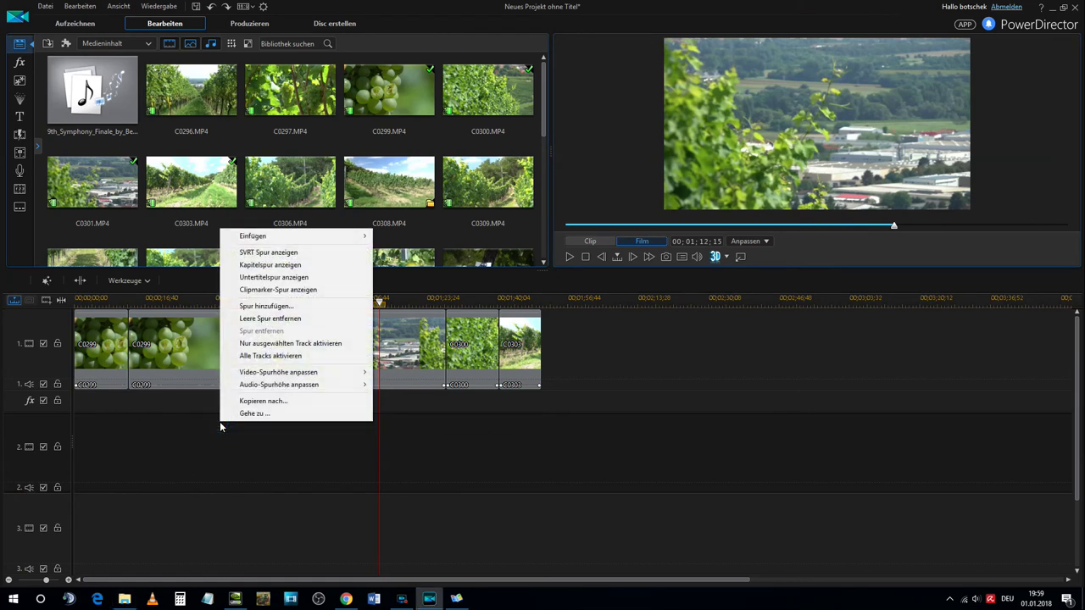
pyautogui.click(244, 291)
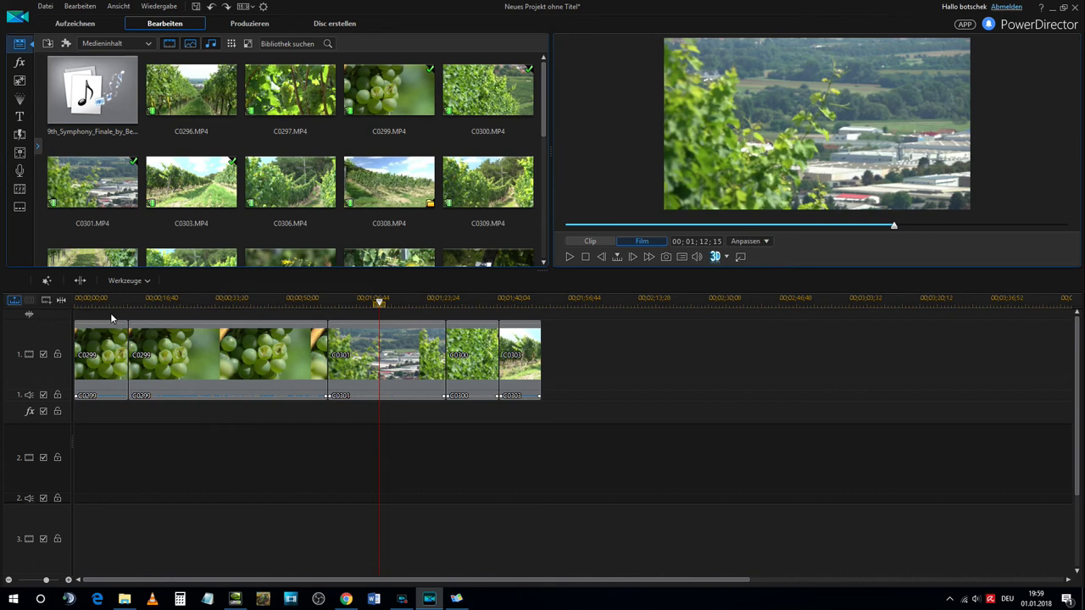
pyautogui.click(416, 344)
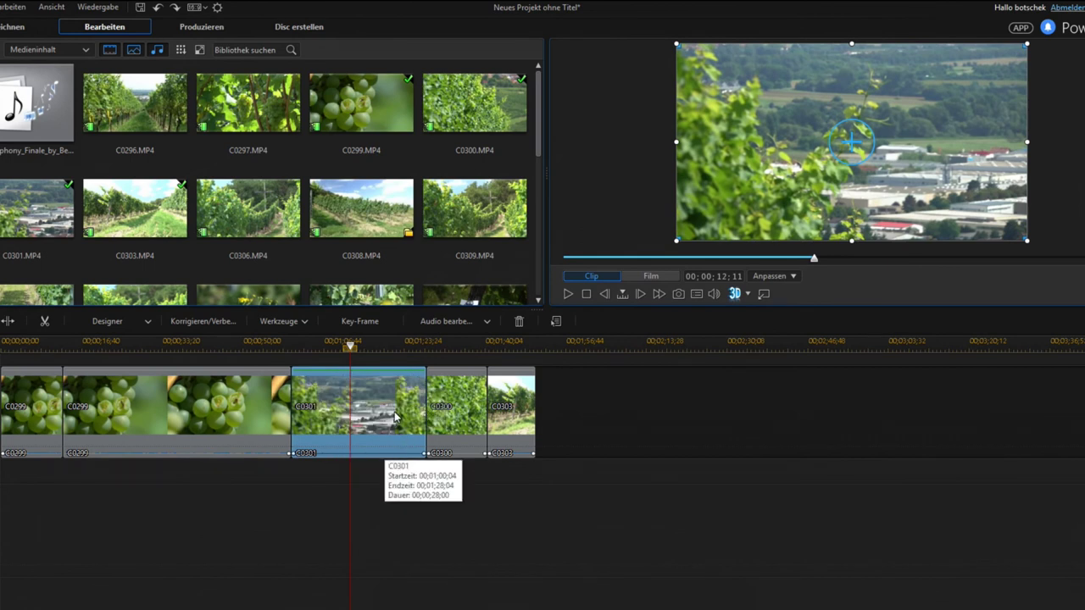
pyautogui.rightClick(351, 363)
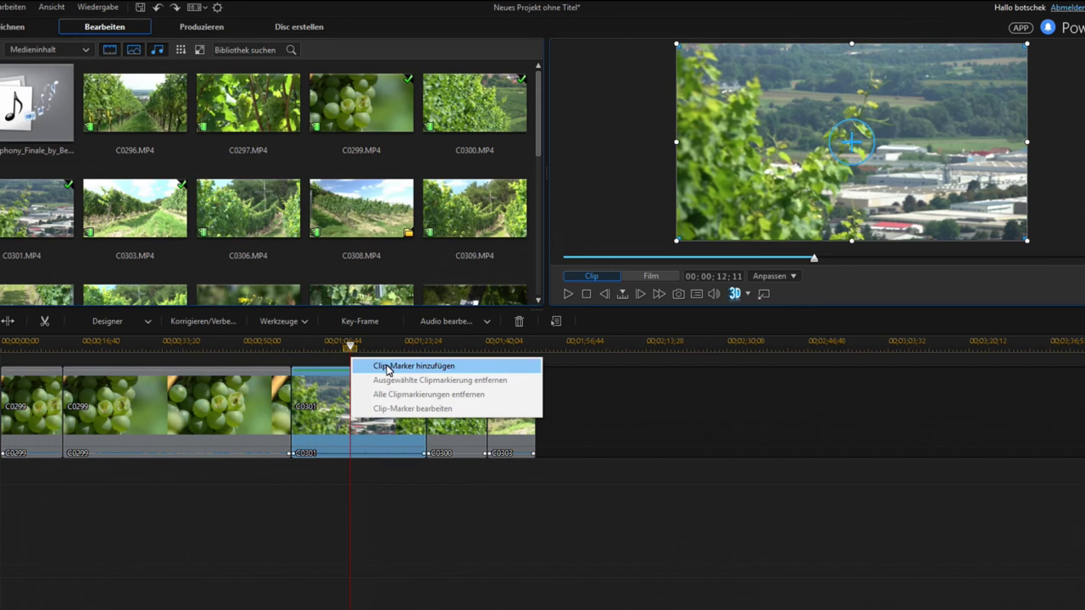
pyautogui.click(385, 367)
pyautogui.write('Test')
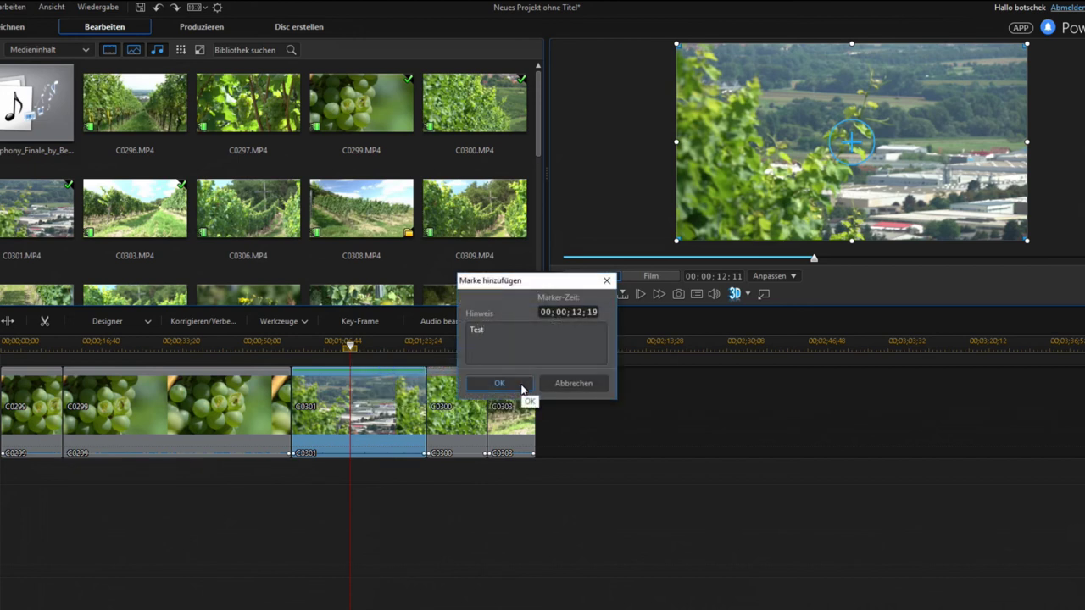
pyautogui.click(499, 383)
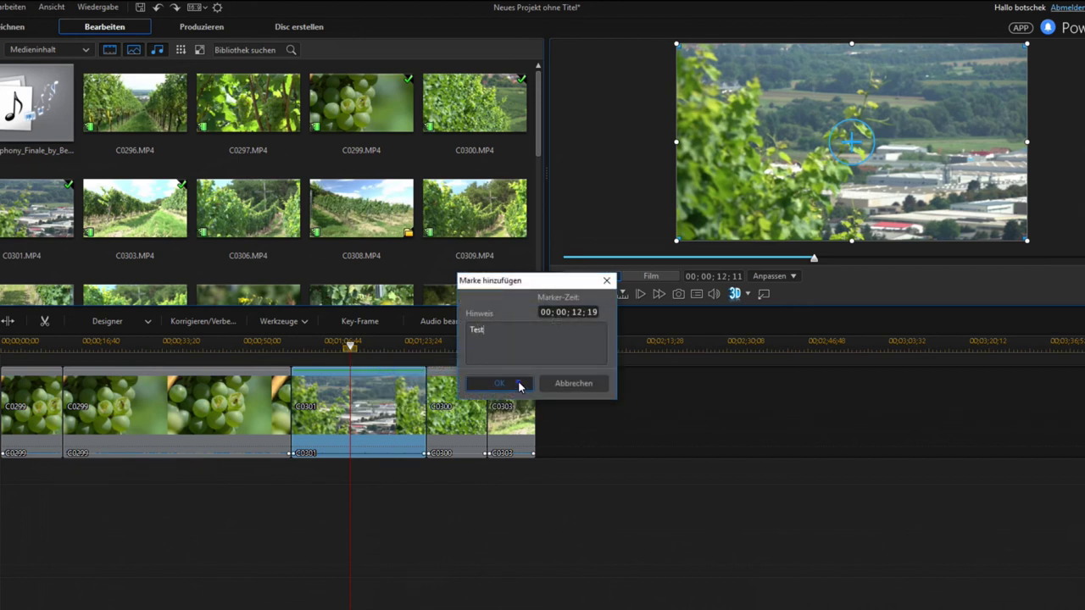
# - Move clip C0301 with its marker past the last clip on video track 1, and from there onto video track 2 below the gap
pyautogui.moveTo(350, 363)
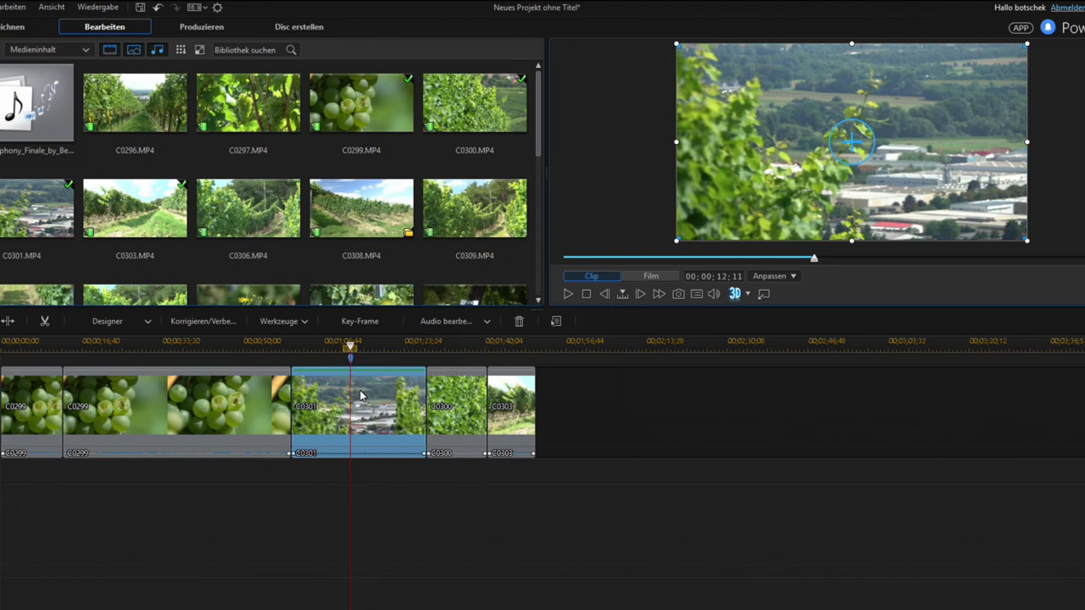
pyautogui.moveTo(360, 394); pyautogui.dragTo(639, 416)
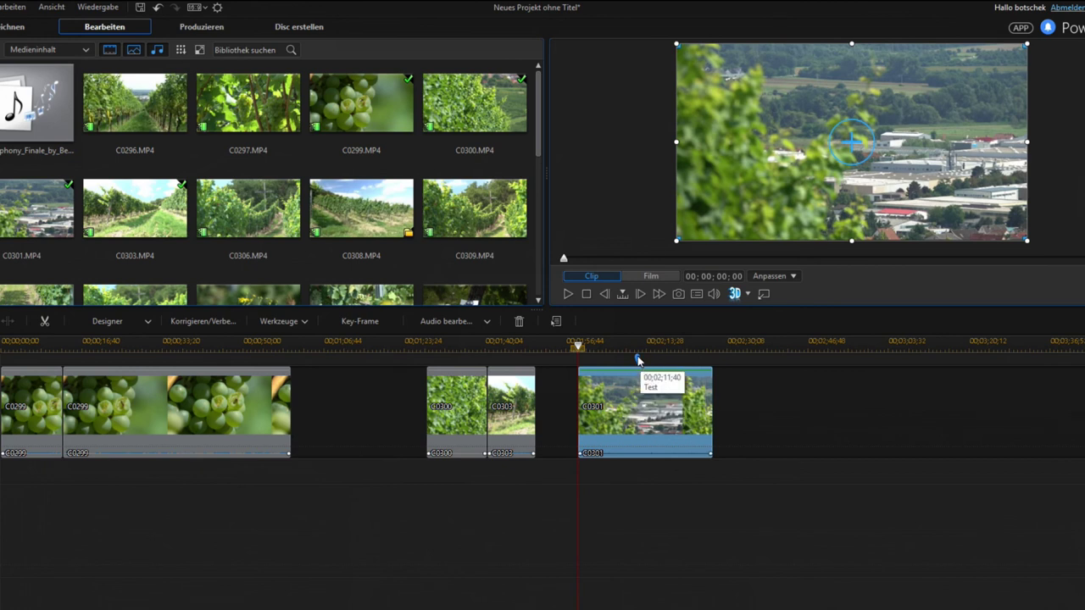
pyautogui.moveTo(651, 388); pyautogui.dragTo(369, 542)
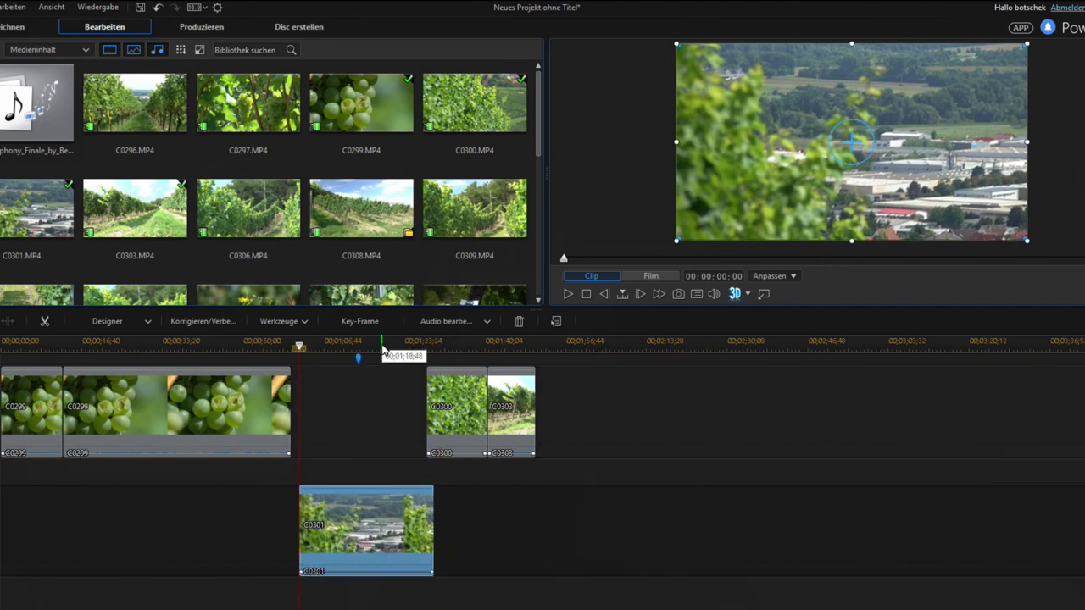
# - Add a timeline marker with the note "Zeit" at 00;01;18;48 in the time ruler
pyautogui.rightClick(381, 348)
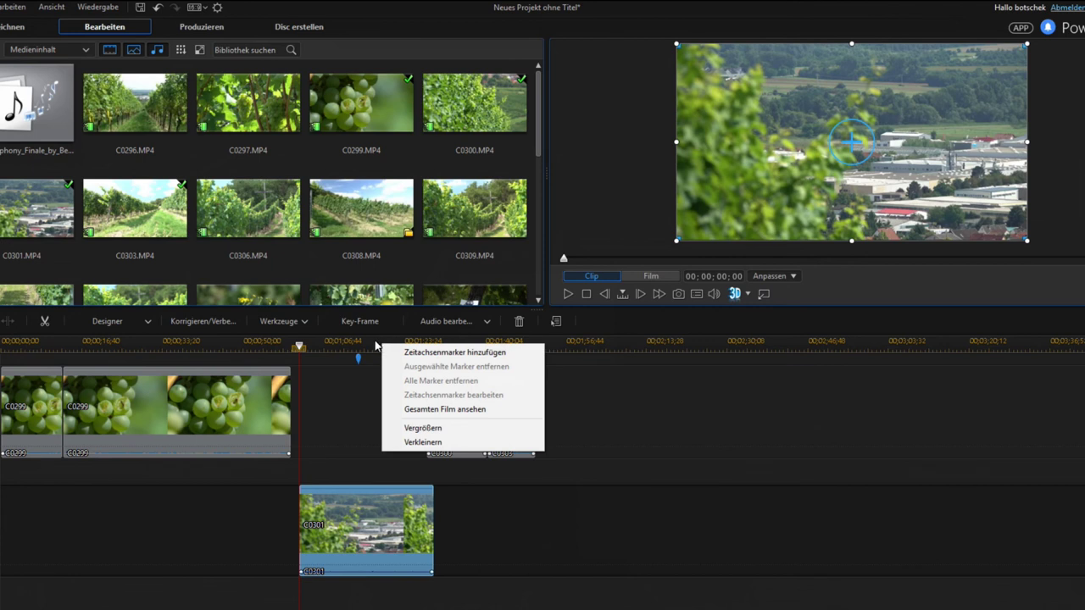
pyautogui.click(435, 353)
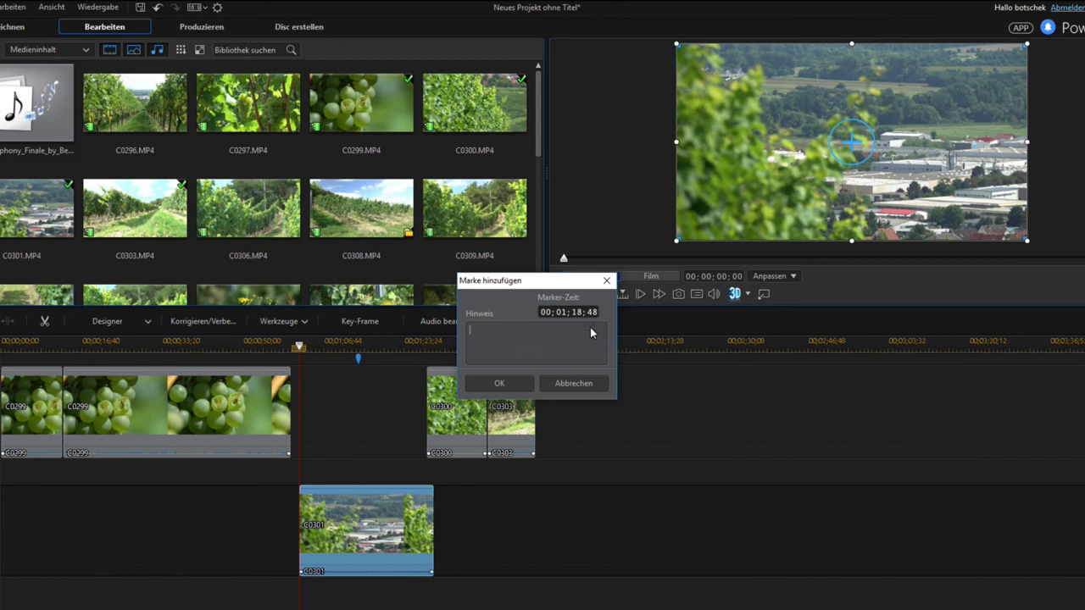
pyautogui.write('Zeit')
pyautogui.click(499, 383)
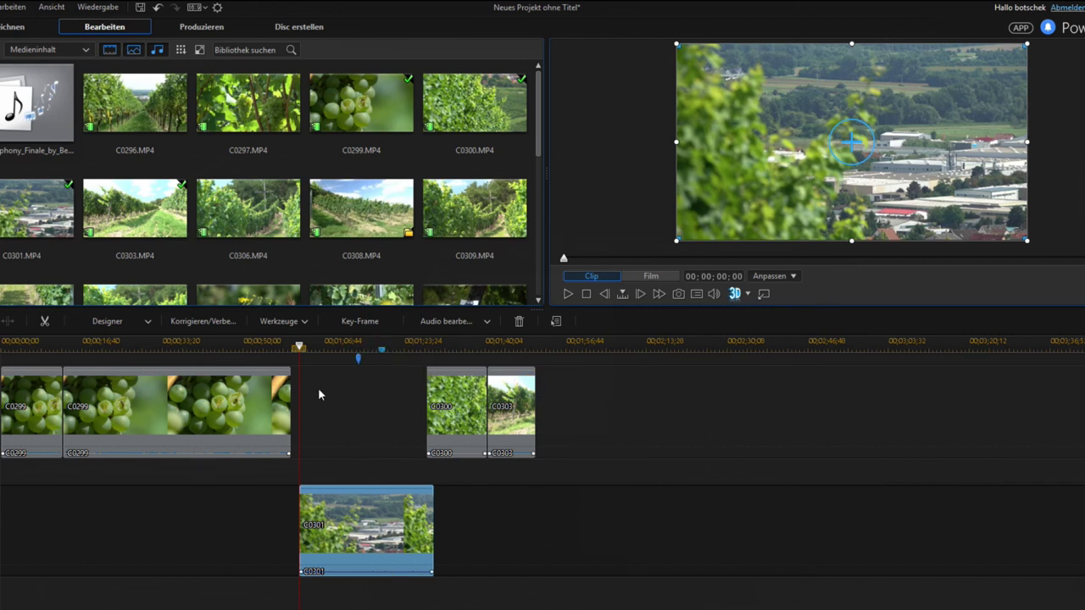
# - Move clip C0301 back onto video track 1, well past the last clip, and jump the playhead to the timeline marker "Zeit"
pyautogui.moveTo(345, 544); pyautogui.dragTo(661, 552)
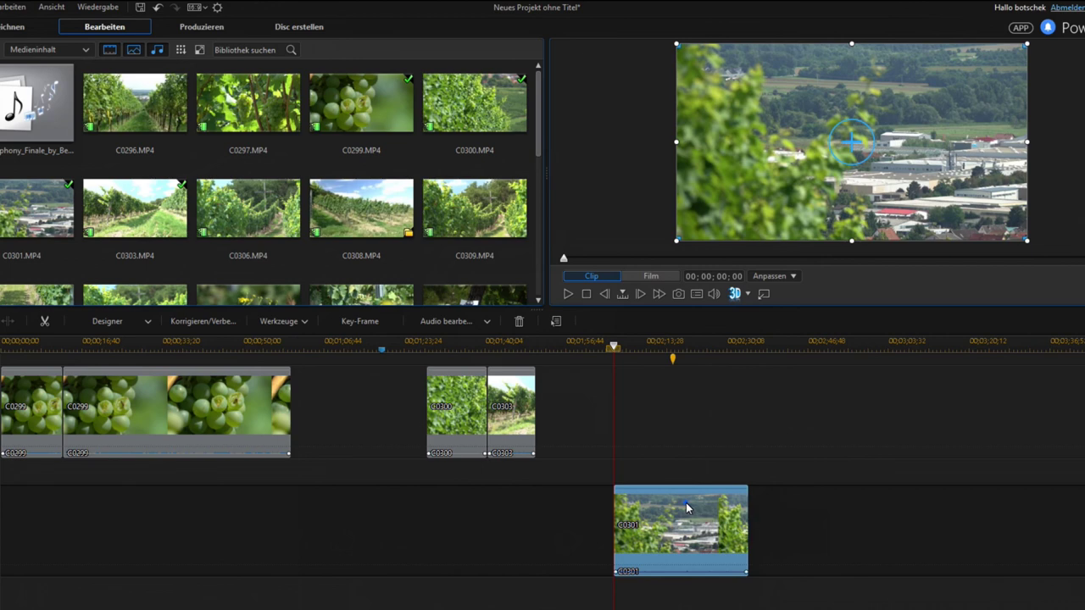
pyautogui.moveTo(675, 440); pyautogui.dragTo(675, 427)
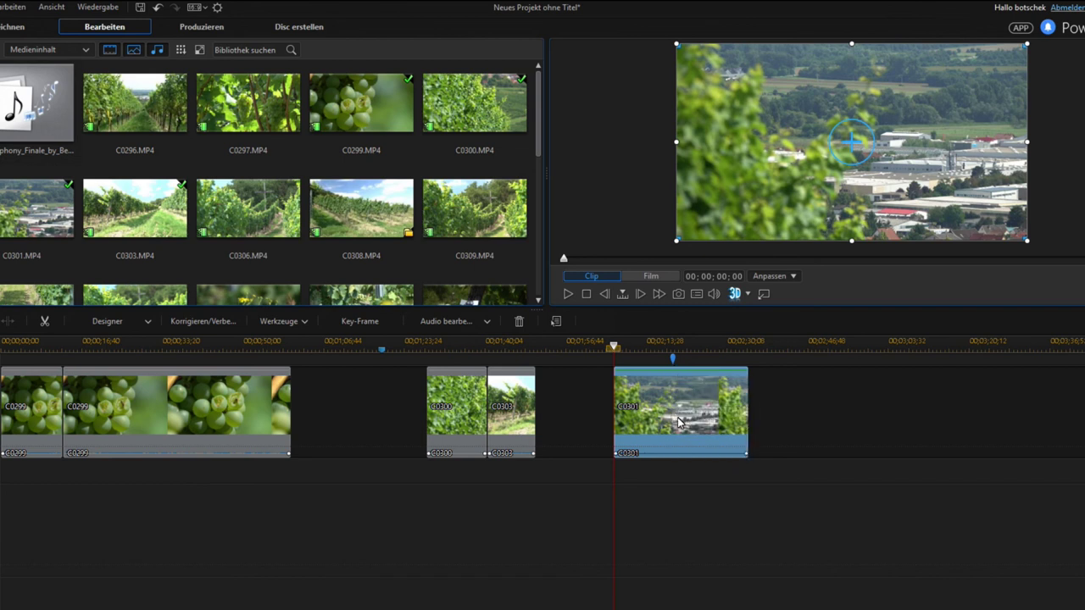
pyautogui.moveTo(678, 424); pyautogui.dragTo(727, 431)
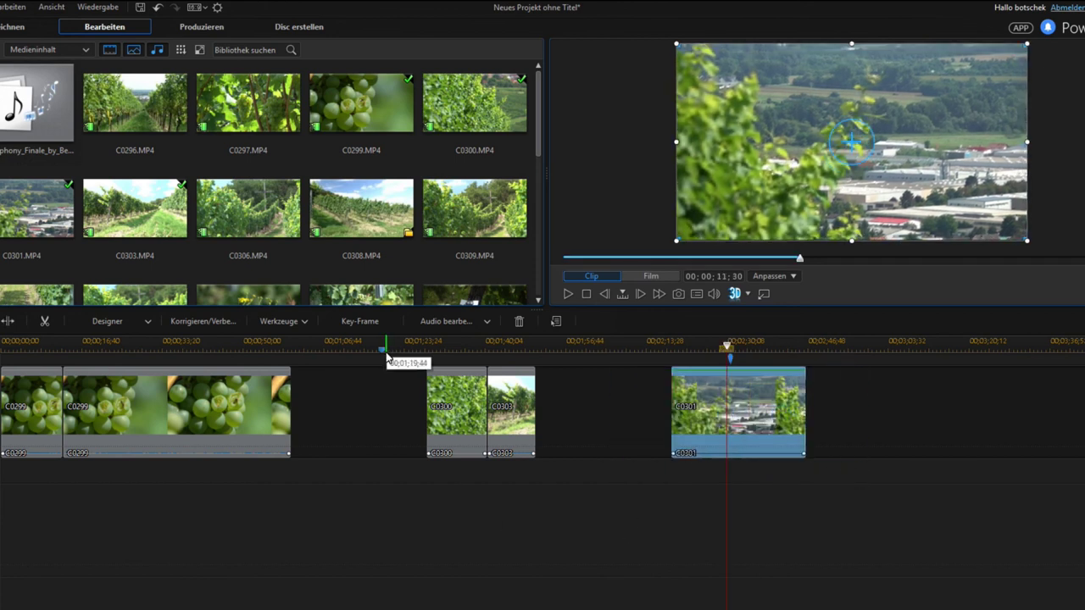
pyautogui.click(382, 349)
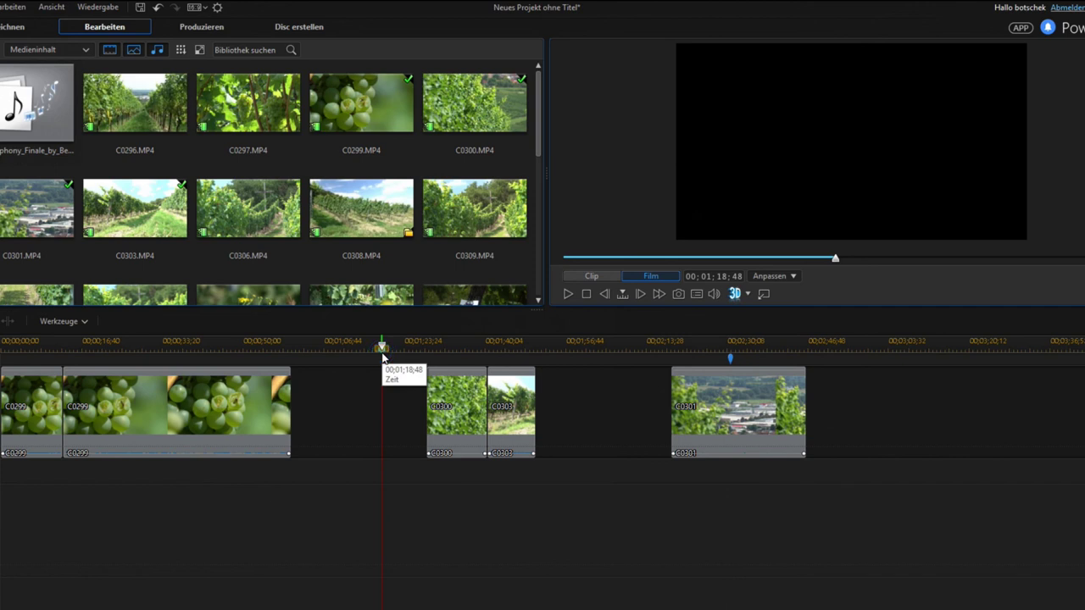